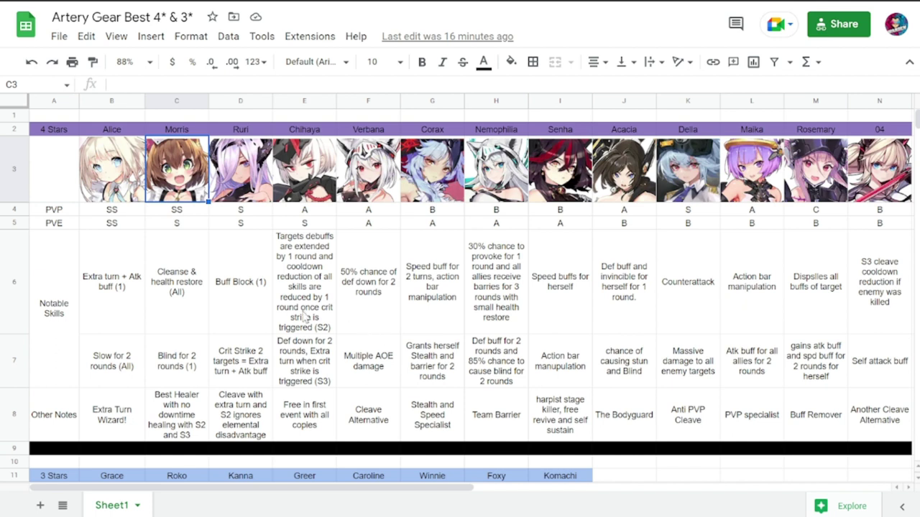
Review Alice's entry cell by cell, from her portrait in B3 through her ratings and notable skills to Other Notes in B8
{"action": "left_click", "coordinate": [125, 186]}
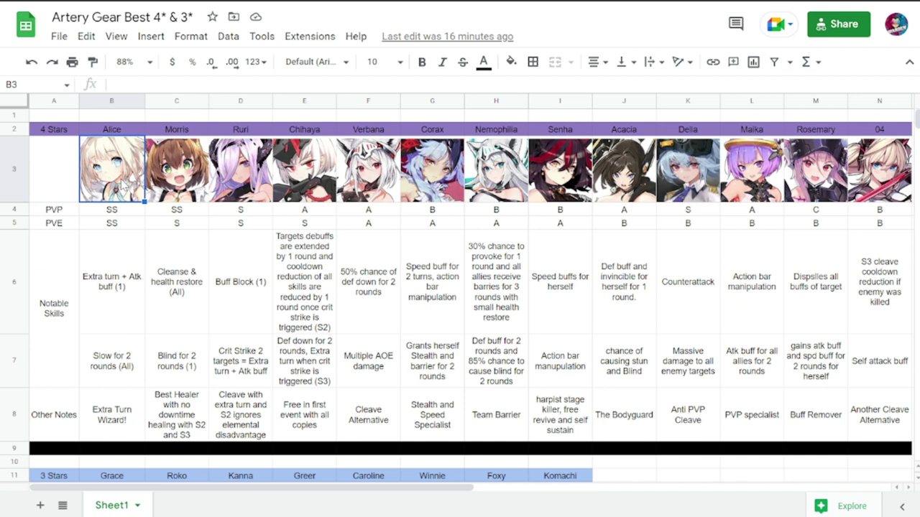
{"action": "key", "text": "Down"}
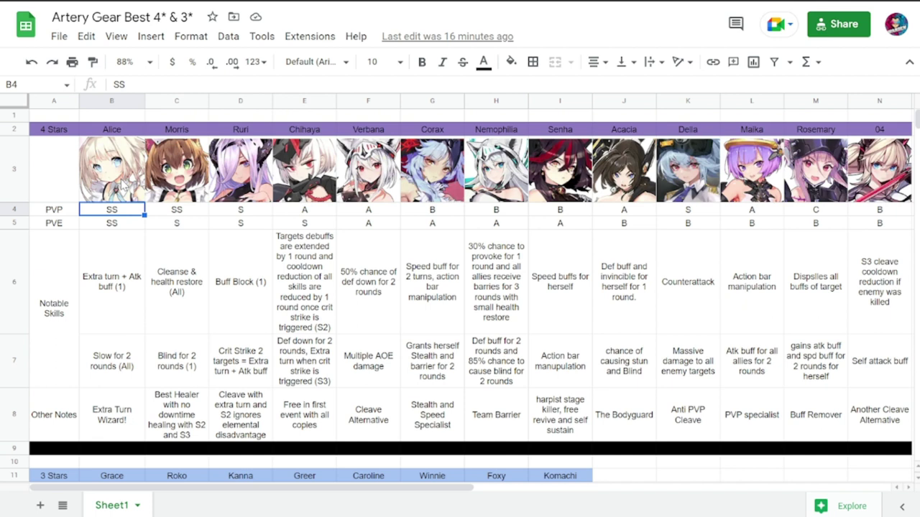
{"action": "key", "text": "Down"}
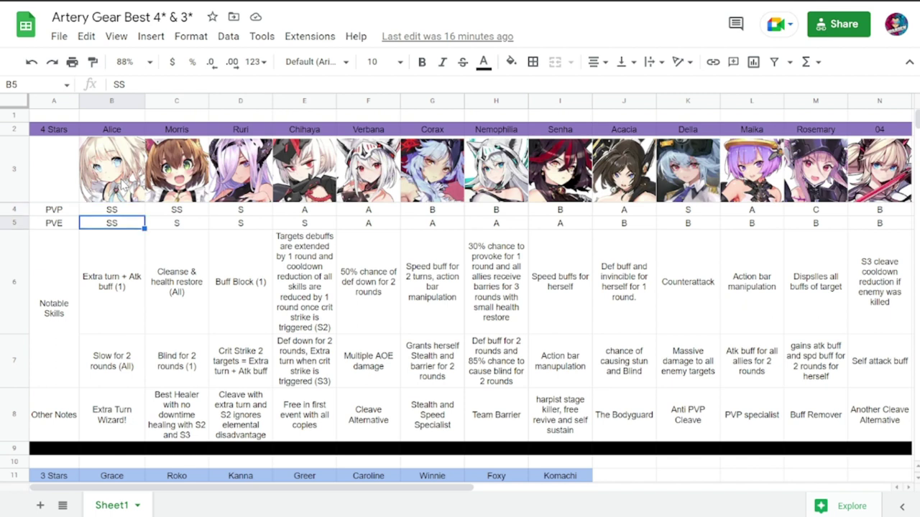
{"action": "key", "text": "Down"}
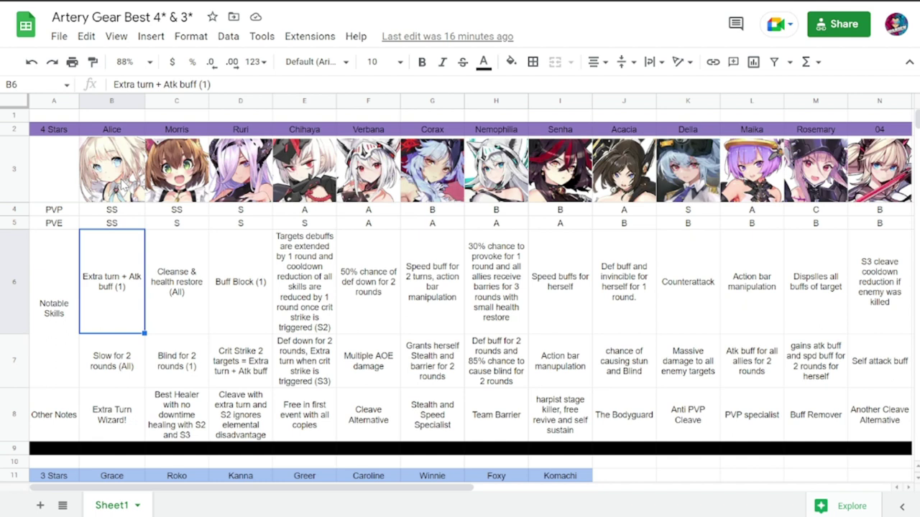
{"action": "key", "text": "Down"}
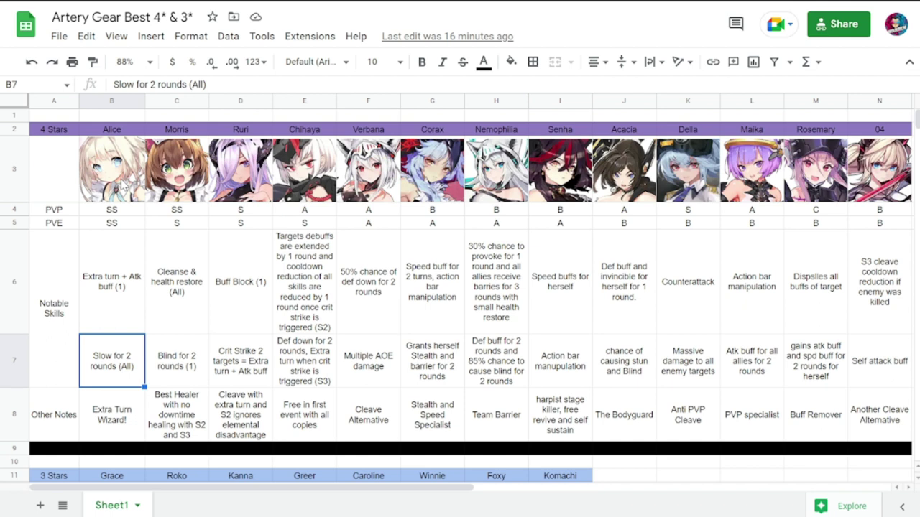
{"action": "key", "text": "Down"}
{"action": "key", "text": "Left"}
{"action": "key", "text": "Right"}
Review Morris's entry in column C from the name down through the PVP and PVE ratings, notable skills and Other Notes
{"action": "key", "text": "Right"}
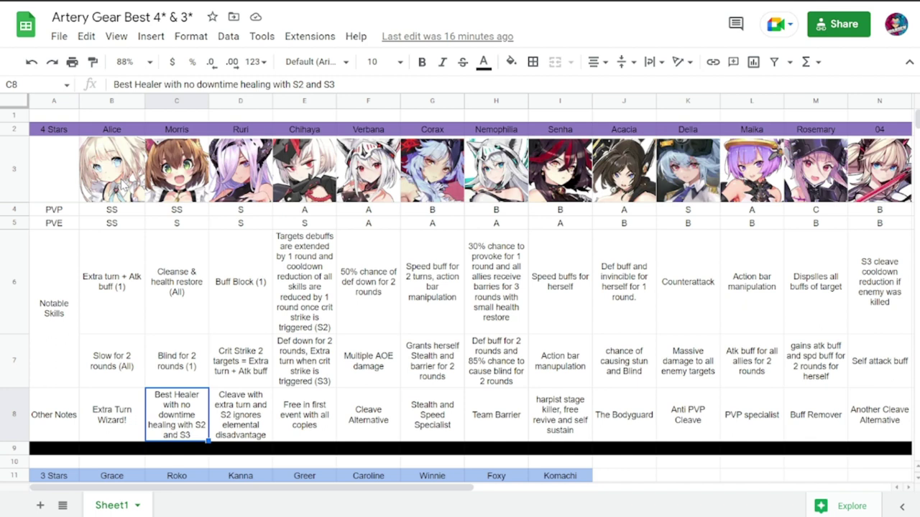
{"action": "key", "text": "Up"}
{"action": "key", "text": "Up"}
{"action": "key", "text": "Up"}
{"action": "key", "text": "Up"}
{"action": "key", "text": "Up"}
{"action": "key", "text": "Up"}
{"action": "key", "text": "Up"}
{"action": "key", "text": "Down"}
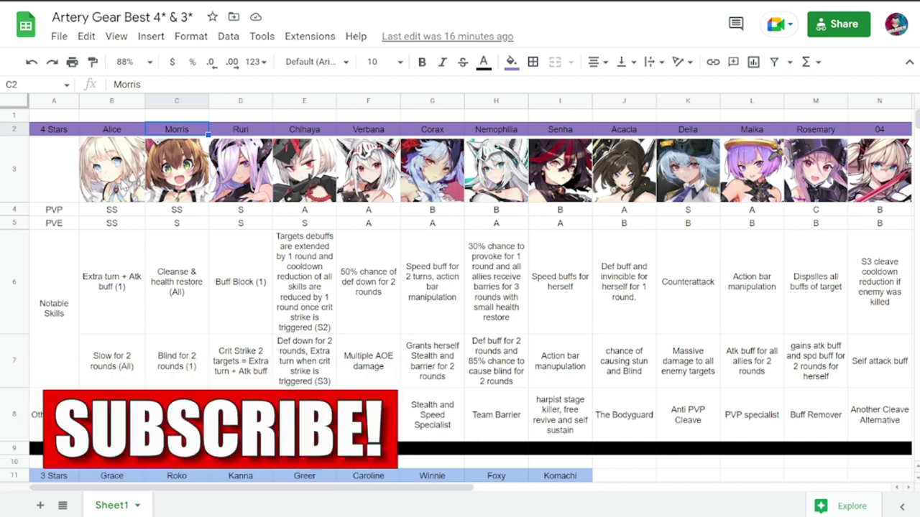
{"action": "key", "text": "Down"}
{"action": "key", "text": "Down"}
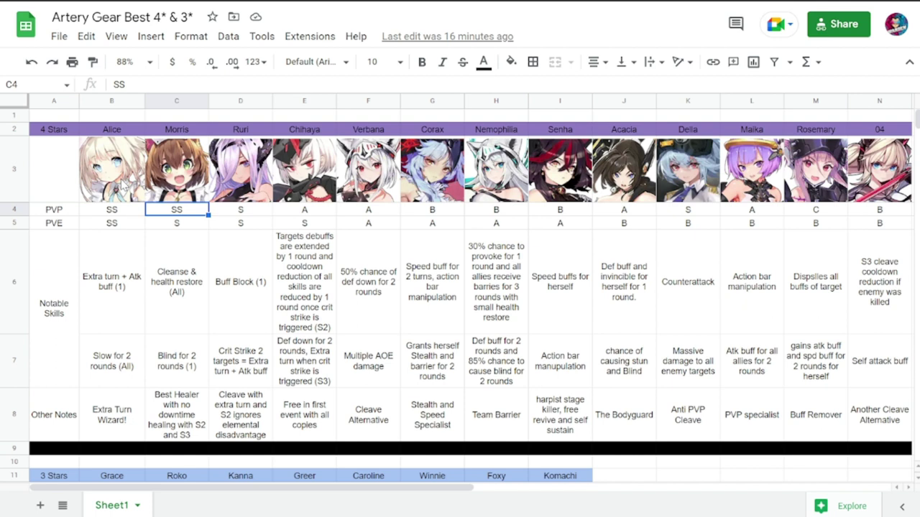
{"action": "key", "text": "Down"}
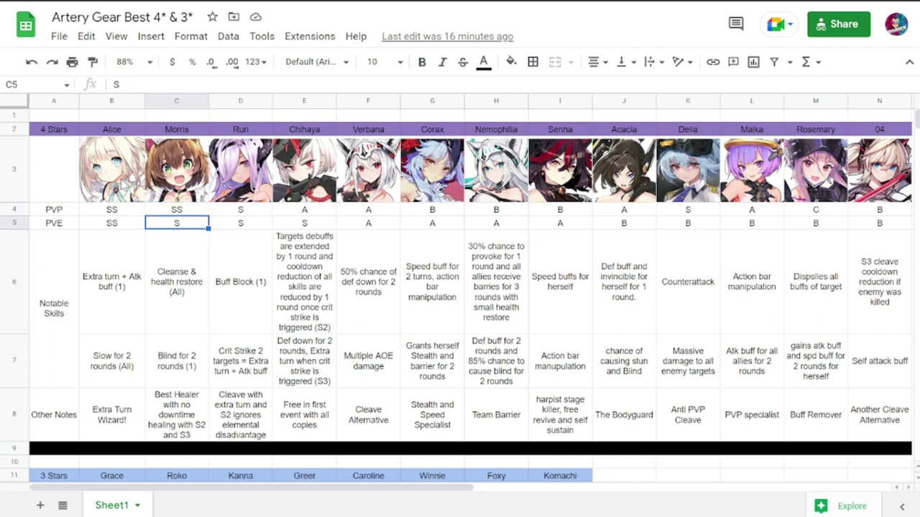
{"action": "key", "text": "Down"}
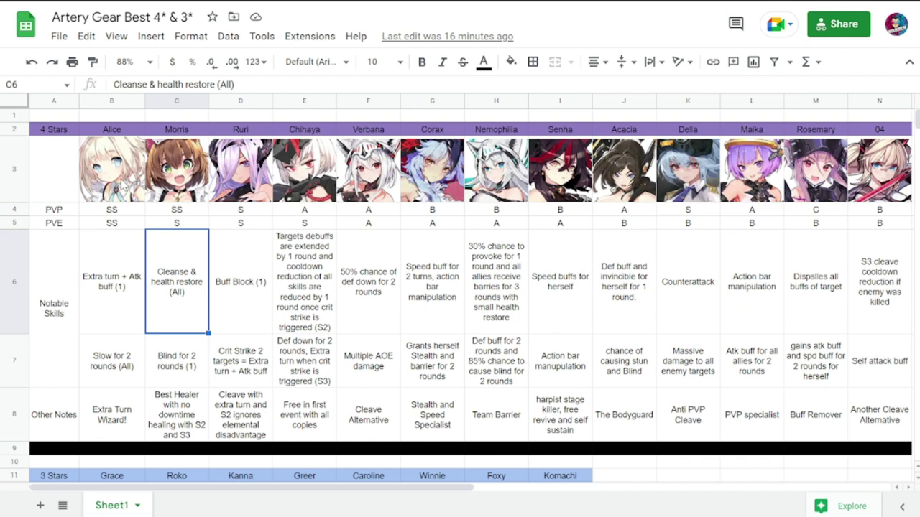
{"action": "key", "text": "Down"}
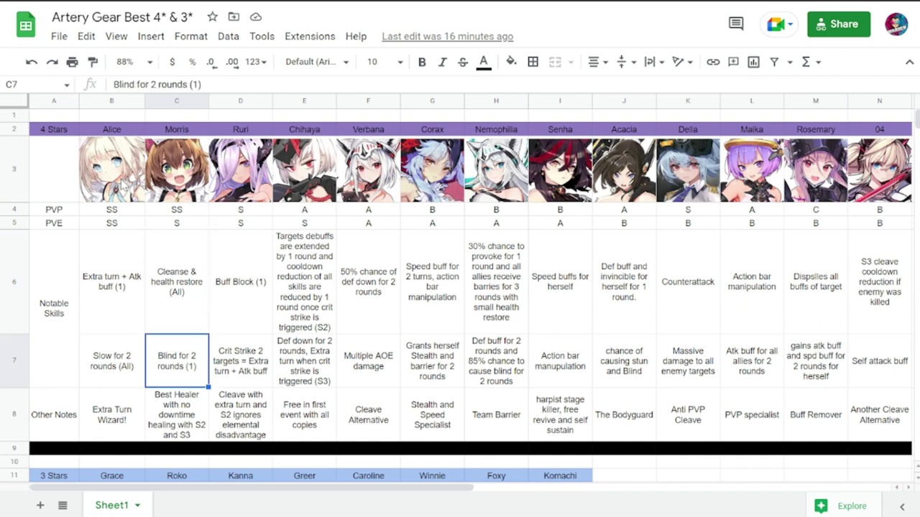
{"action": "key", "text": "Down"}
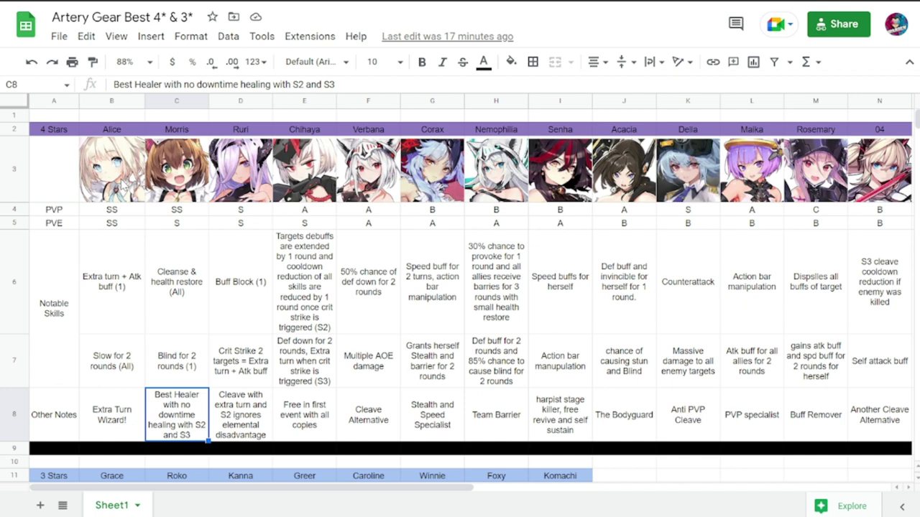
Review Ruri's entry in column D from the name down through the PVP and PVE ratings, both notable skills and Other Notes
{"action": "key", "text": "Right"}
{"action": "key", "text": "Left"}
{"action": "key", "text": "Left"}
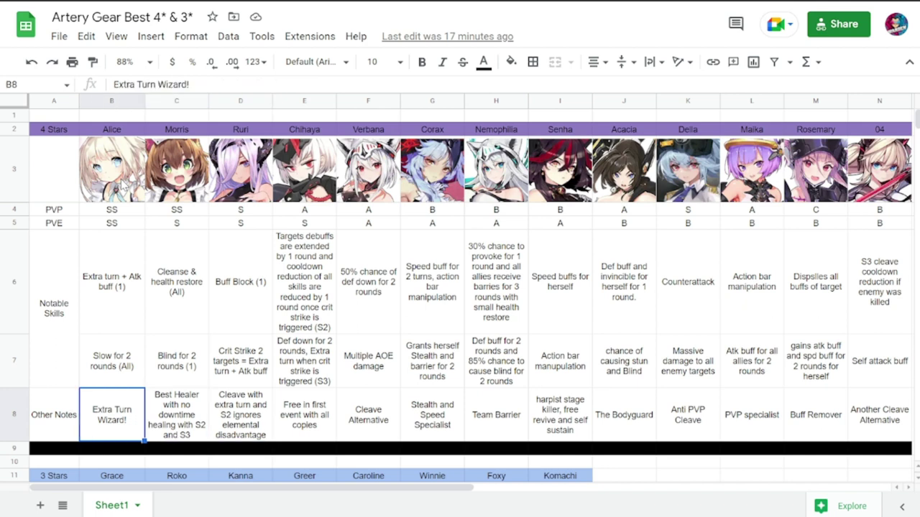
{"action": "key", "text": "Up"}
{"action": "key", "text": "Up"}
{"action": "key", "text": "Up"}
{"action": "key", "text": "Up"}
{"action": "key", "text": "Up"}
{"action": "key", "text": "Right"}
{"action": "key", "text": "Right"}
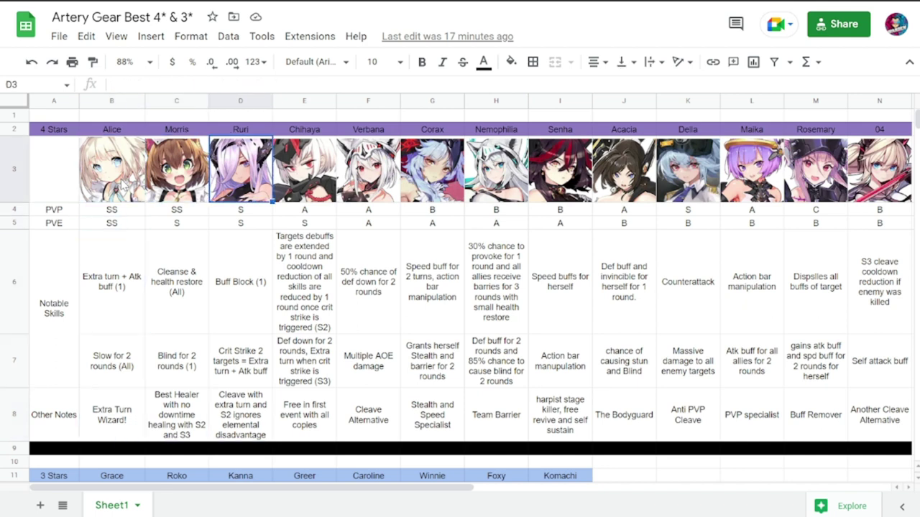
{"action": "key", "text": "Up"}
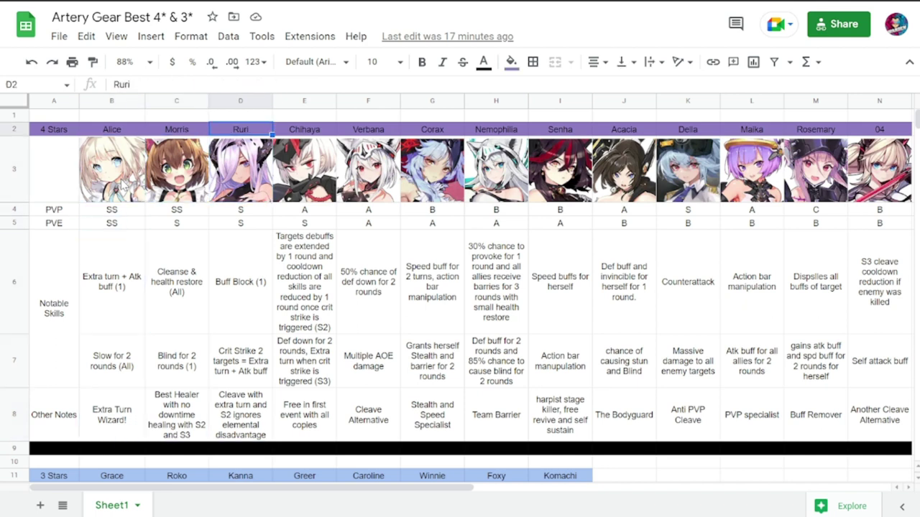
{"action": "key", "text": "Down"}
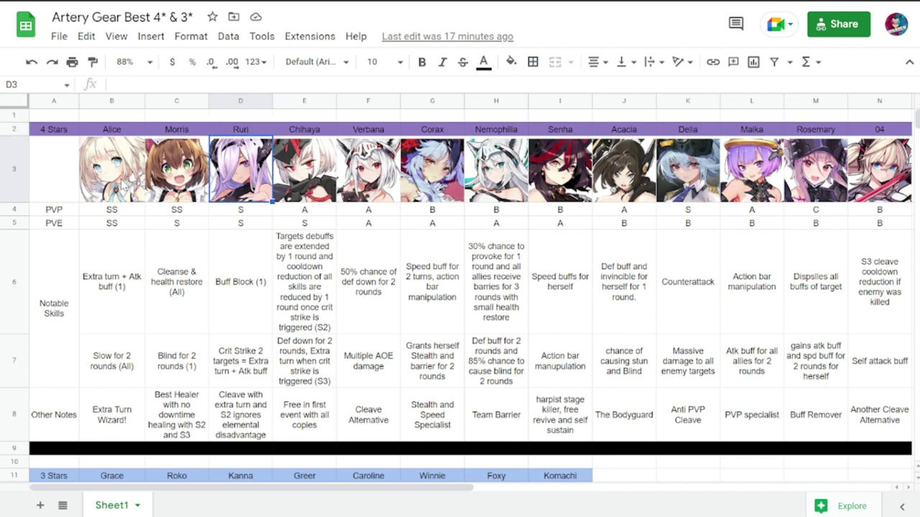
{"action": "key", "text": "Down"}
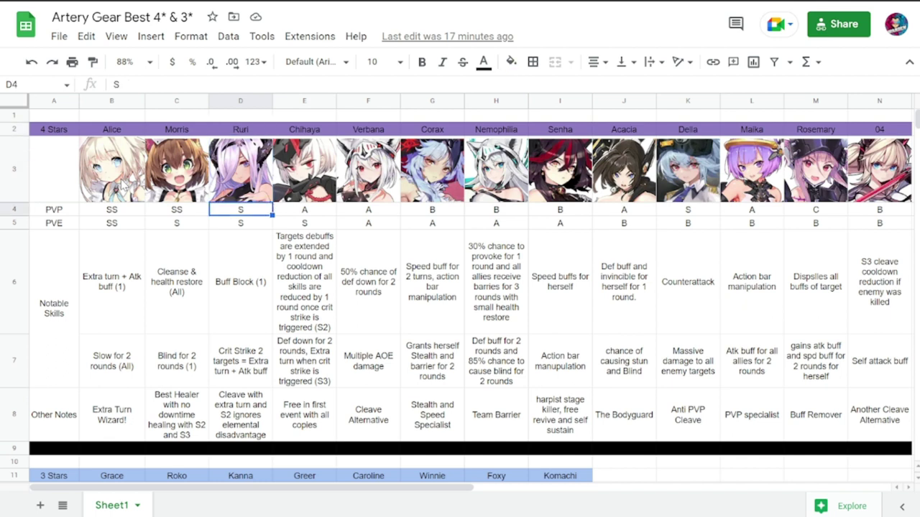
{"action": "key", "text": "Down"}
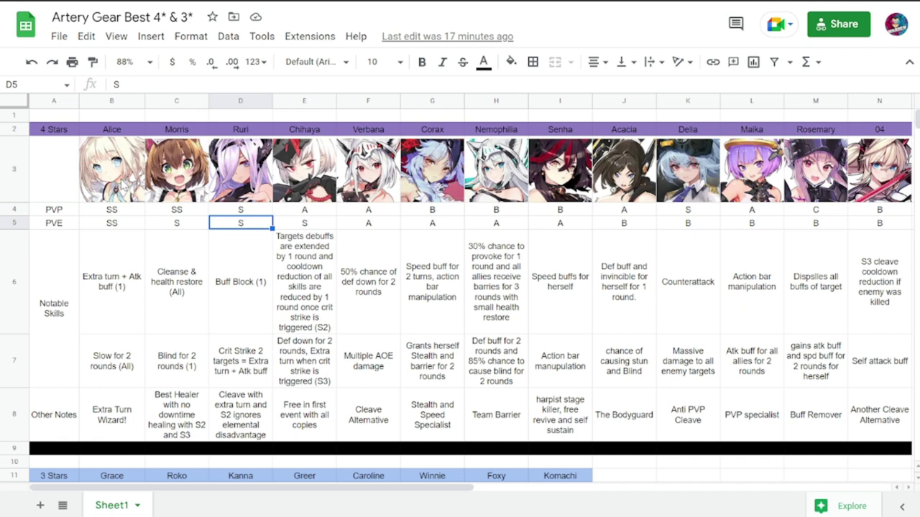
{"action": "key", "text": "Down"}
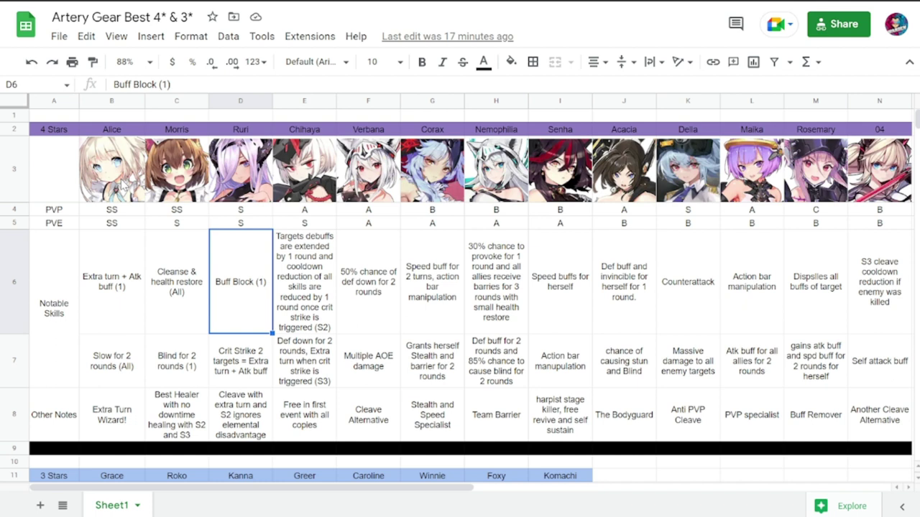
{"action": "key", "text": "Down"}
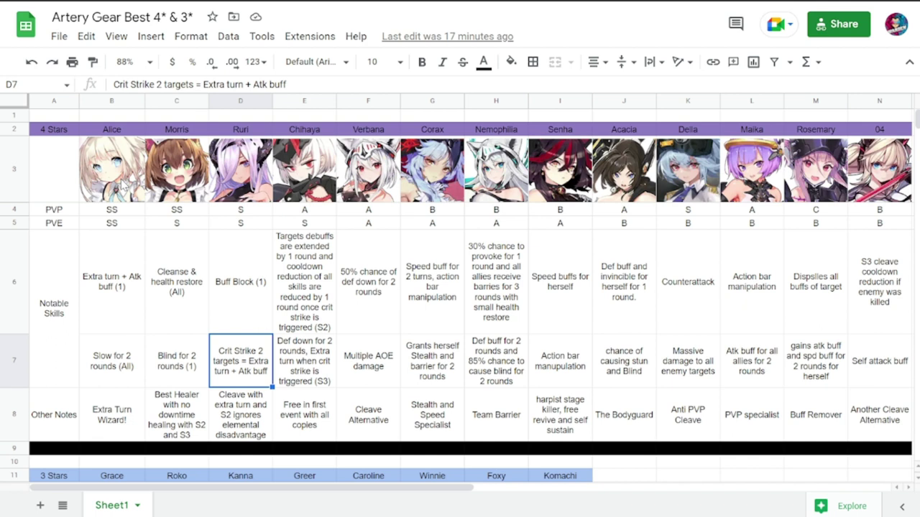
{"action": "left_click", "coordinate": [241, 415]}
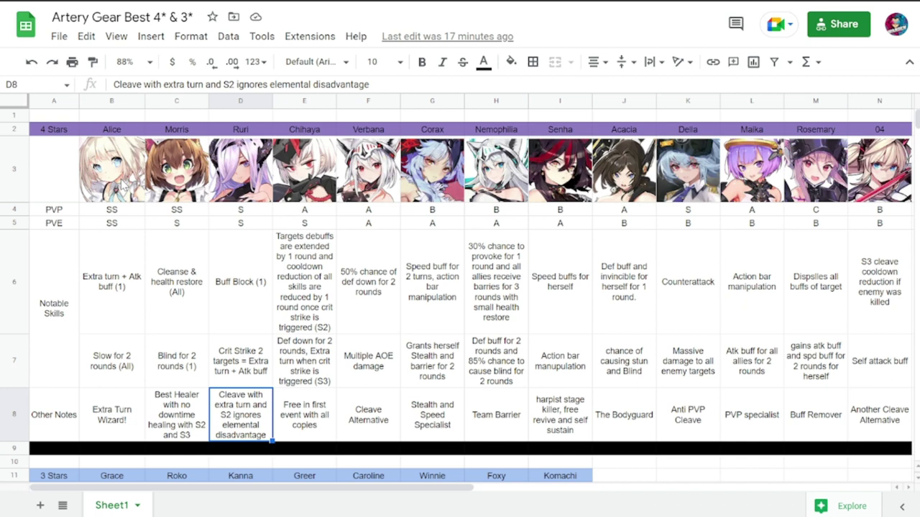
Go to Chihaya's portrait in E3 and down her column to examine the Other Notes entry in E8
{"action": "key", "text": "Right"}
{"action": "key", "text": "Up"}
{"action": "key", "text": "Up"}
{"action": "key", "text": "Up"}
{"action": "key", "text": "Up"}
{"action": "key", "text": "Up"}
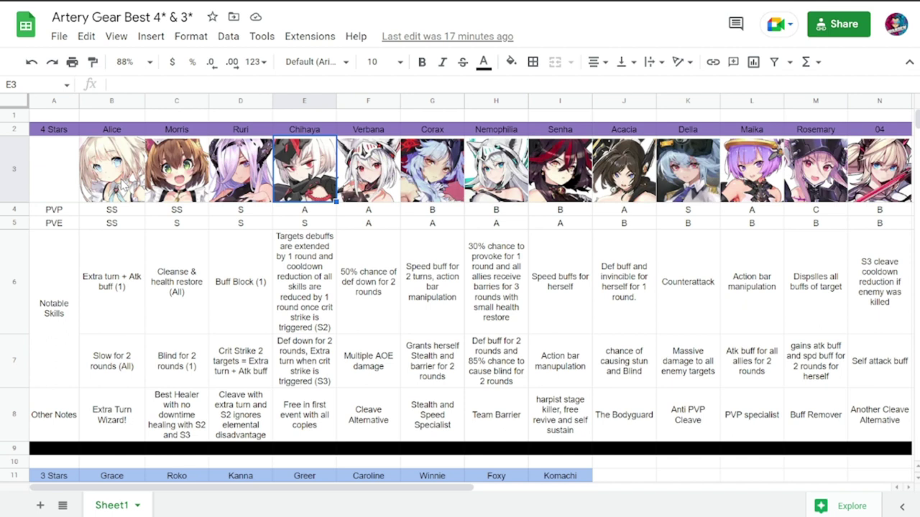
{"action": "key", "text": "Down"}
{"action": "key", "text": "Down"}
{"action": "key", "text": "Down"}
{"action": "key", "text": "Down"}
{"action": "key", "text": "Down"}
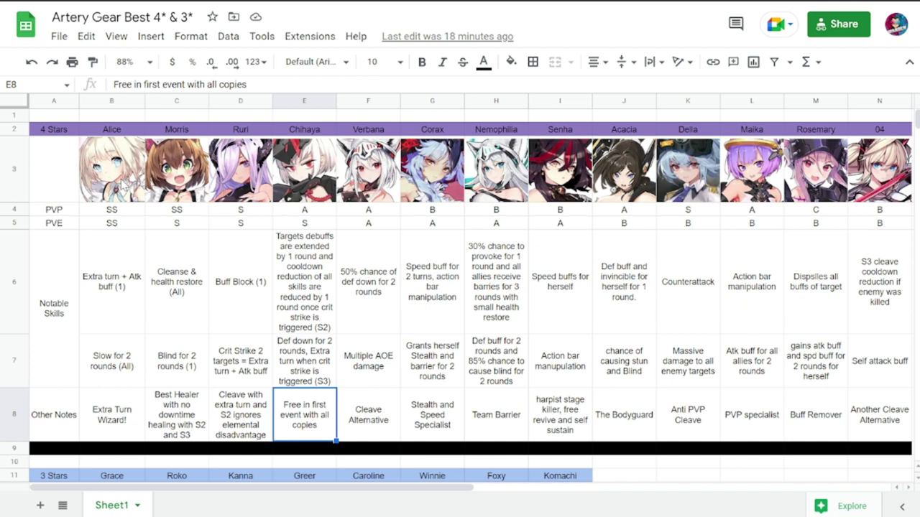
Examine Chihaya's PVP and PVE ratings and both notable skills in cells E4 to E7
{"action": "key", "text": "Up"}
{"action": "key", "text": "Up"}
{"action": "key", "text": "Up"}
{"action": "key", "text": "Up"}
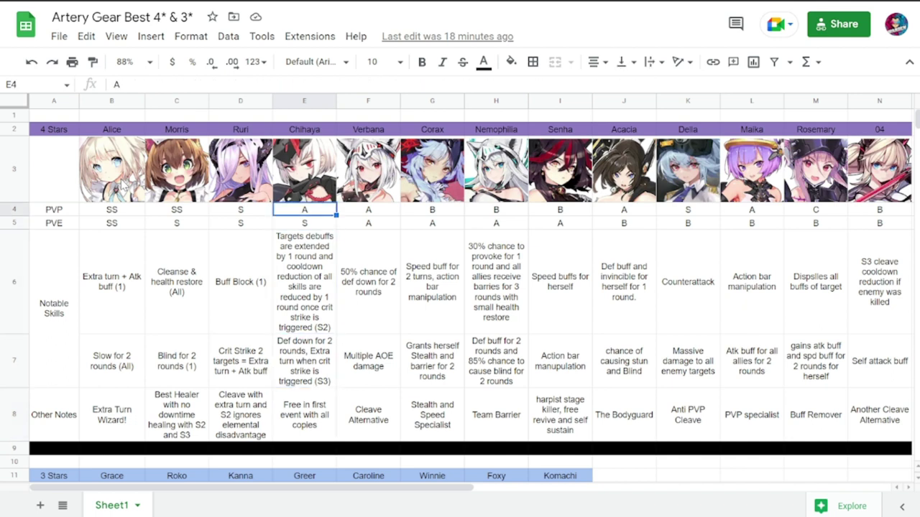
{"action": "key", "text": "Down"}
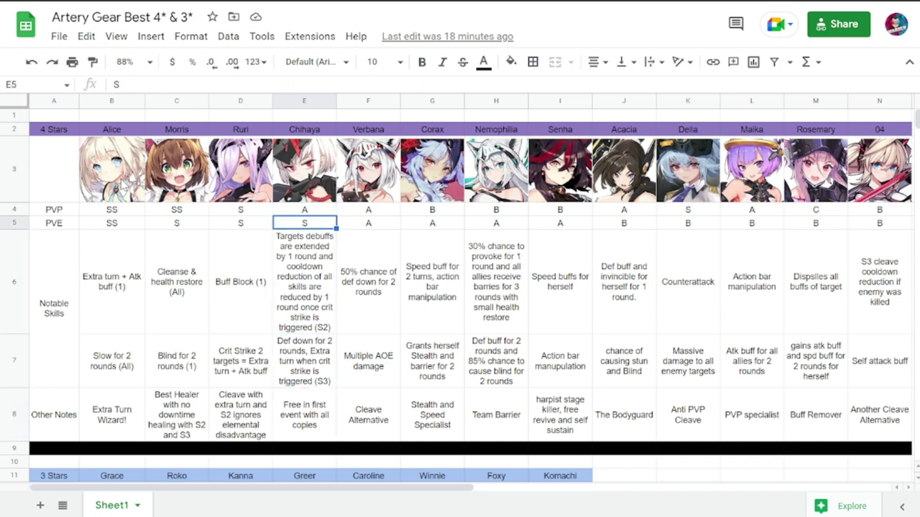
{"action": "key", "text": "Down"}
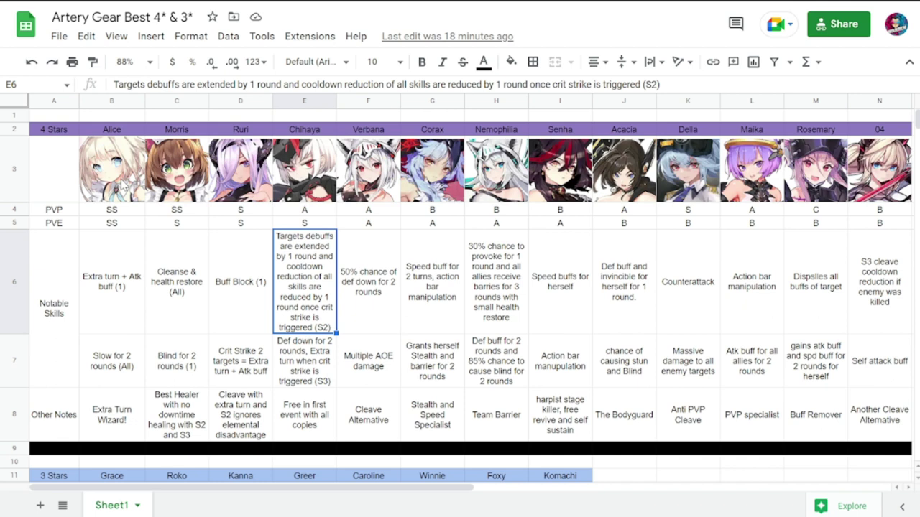
{"action": "left_click", "coordinate": [304, 361]}
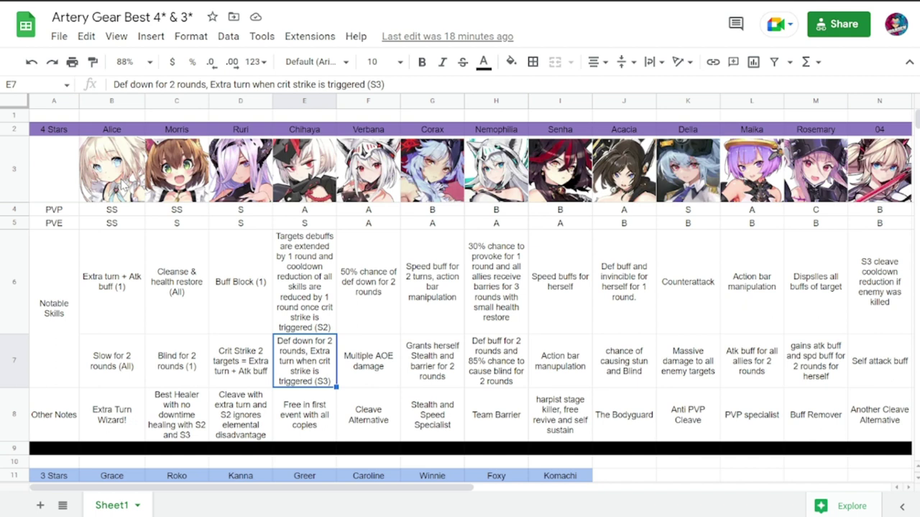
Review Verbana's entry in column F from the name down through the ratings and notable skills to Other Notes
{"action": "key", "text": "Right"}
{"action": "key", "text": "Up"}
{"action": "key", "text": "Up"}
{"action": "key", "text": "Up"}
{"action": "key", "text": "Up"}
{"action": "key", "text": "Up"}
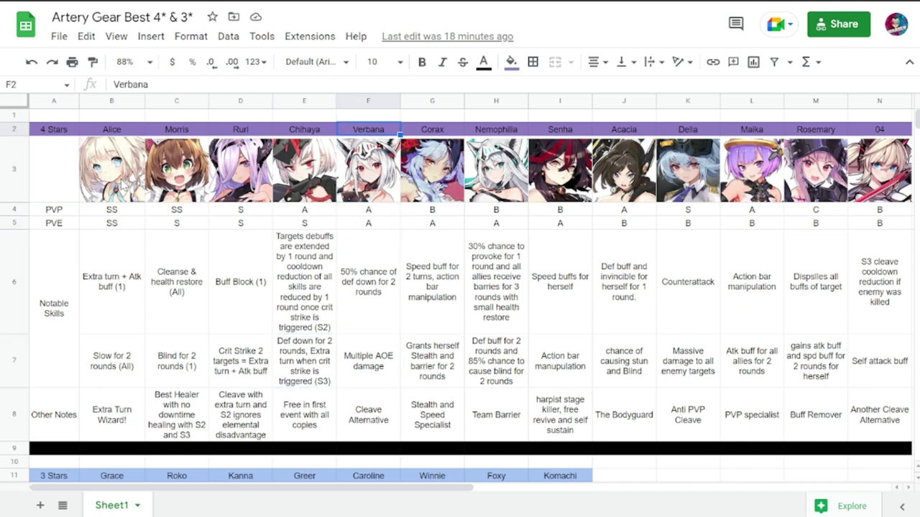
{"action": "key", "text": "Down"}
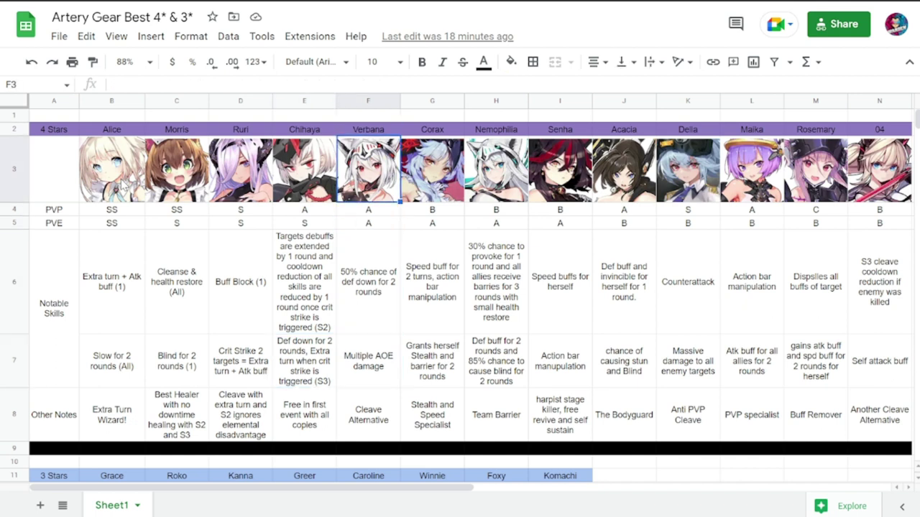
{"action": "key", "text": "Down"}
{"action": "key", "text": "Down"}
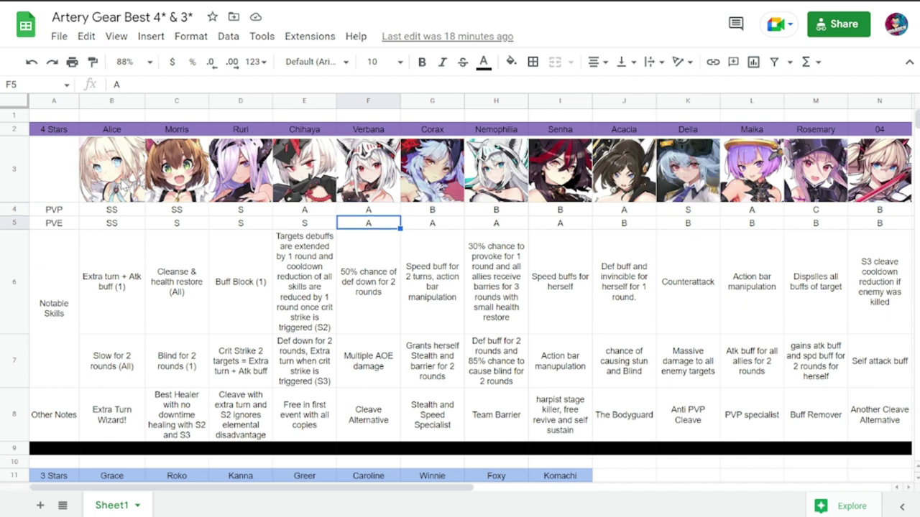
{"action": "key", "text": "Down"}
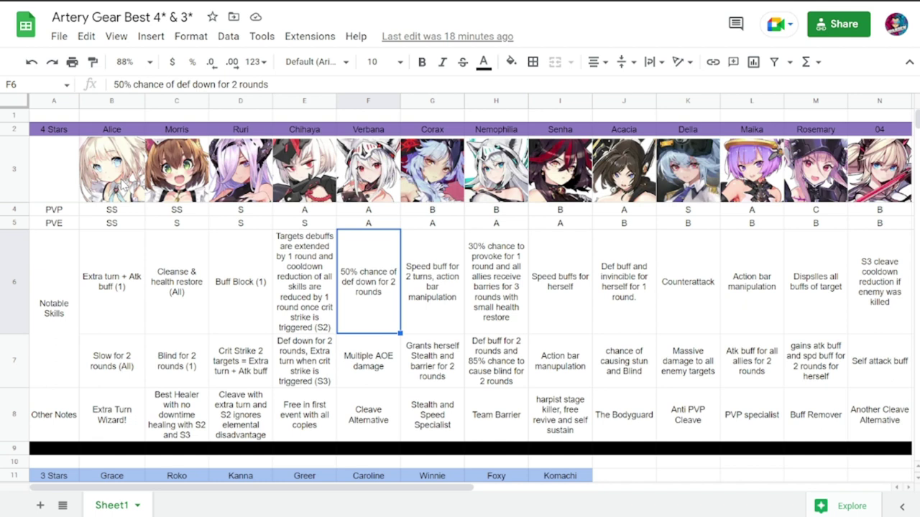
{"action": "key", "text": "Down"}
{"action": "key", "text": "Down"}
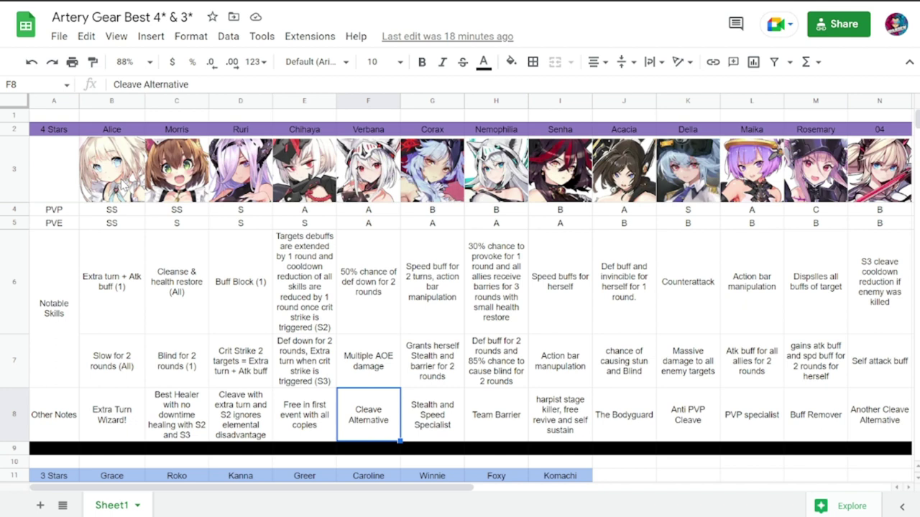
Review Corax's entry in column G from the portrait down through the PVP and PVE ratings and both notable skills to Other Notes
{"action": "key", "text": "Right"}
{"action": "key", "text": "Up"}
{"action": "key", "text": "Up"}
{"action": "key", "text": "Up"}
{"action": "key", "text": "Up"}
{"action": "key", "text": "Up"}
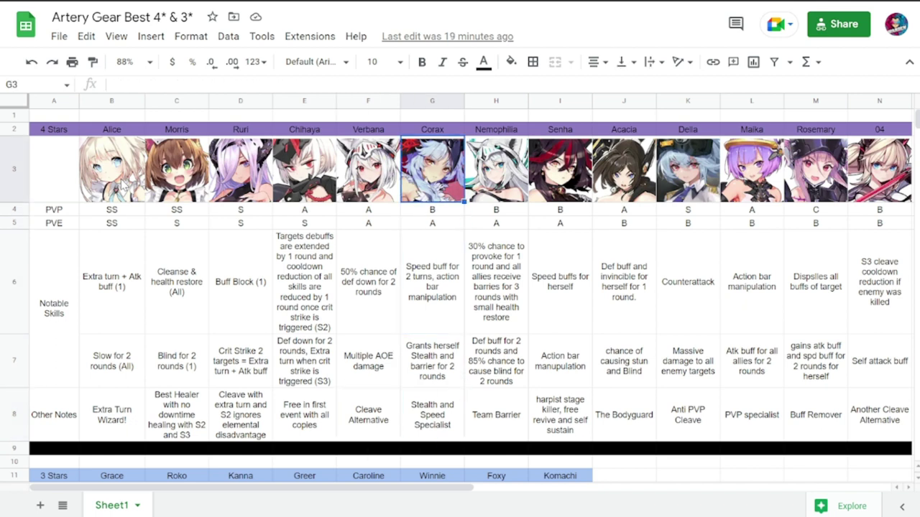
{"action": "left_click", "coordinate": [432, 209]}
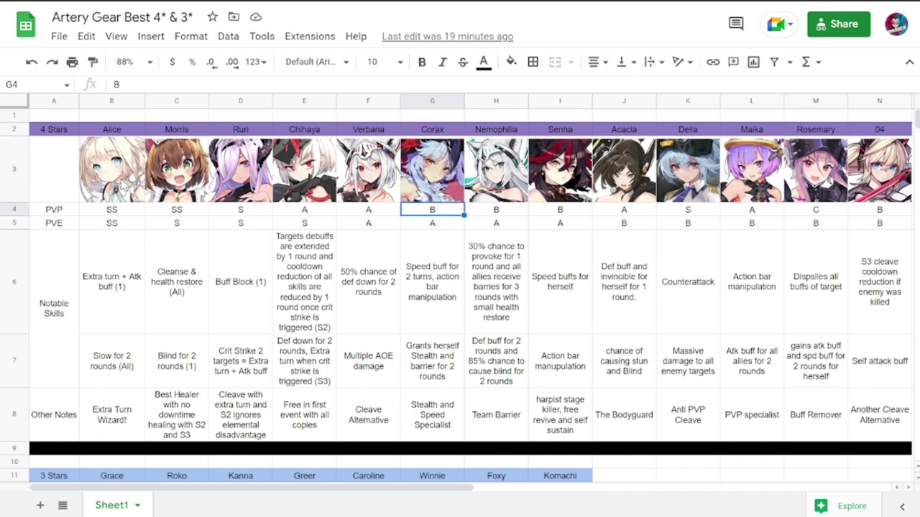
{"action": "key", "text": "Down"}
{"action": "key", "text": "Down"}
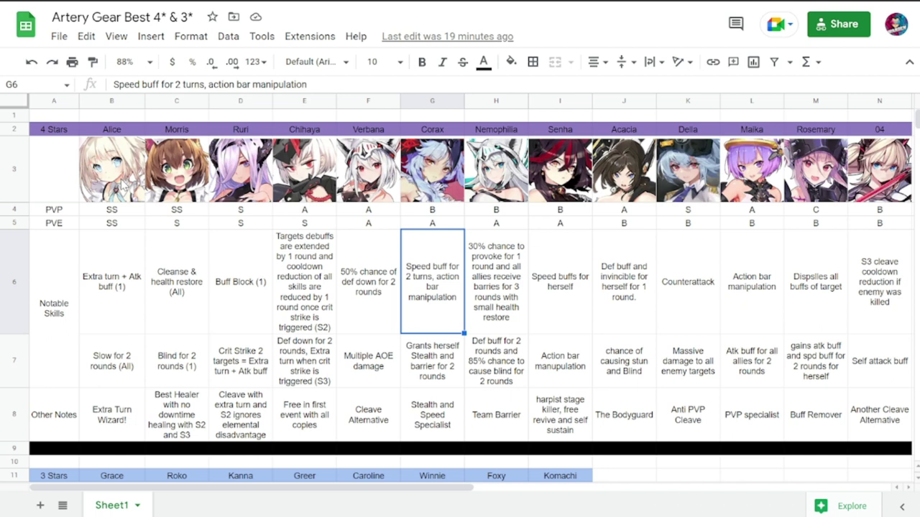
{"action": "left_click", "coordinate": [432, 361]}
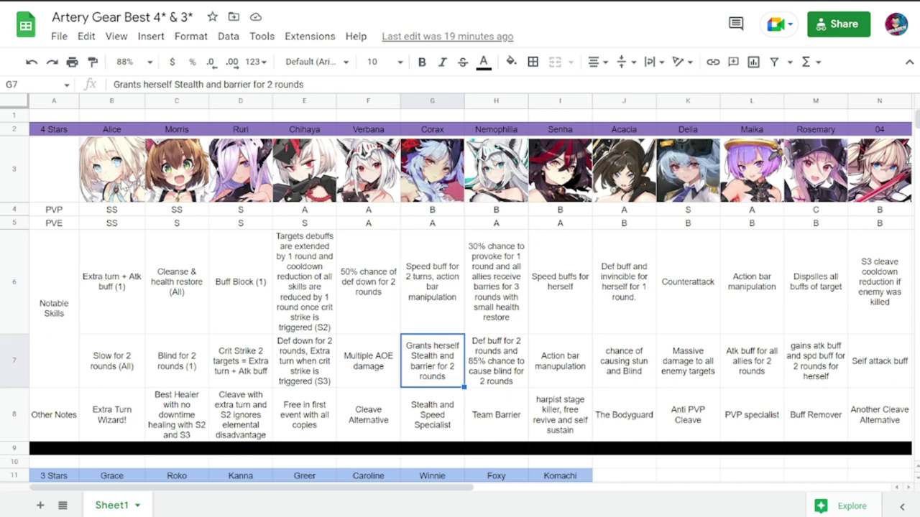
{"action": "left_click", "coordinate": [432, 414]}
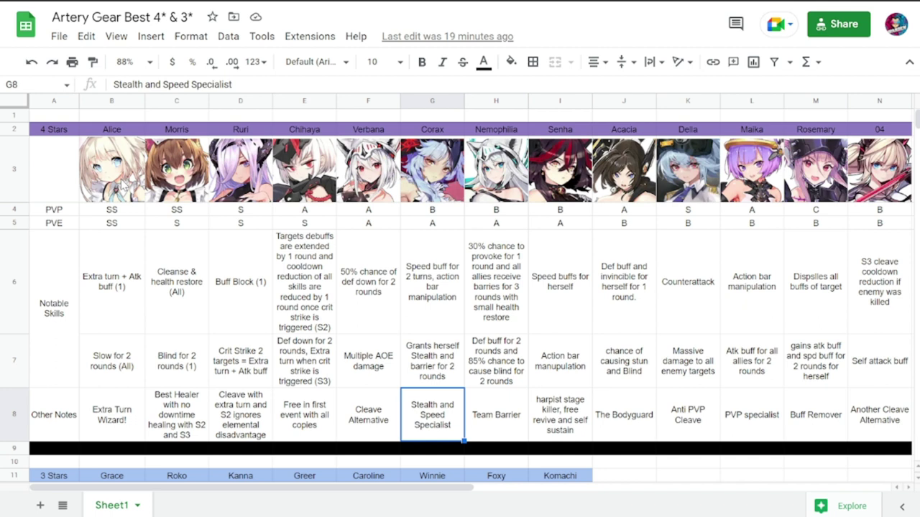
Examine Nemophilia's PVP and PVE ratings, both notable skills and Other Notes in cells H4 to H8
{"action": "key", "text": "Up"}
{"action": "key", "text": "Up"}
{"action": "key", "text": "Up"}
{"action": "key", "text": "Up"}
{"action": "key", "text": "Up"}
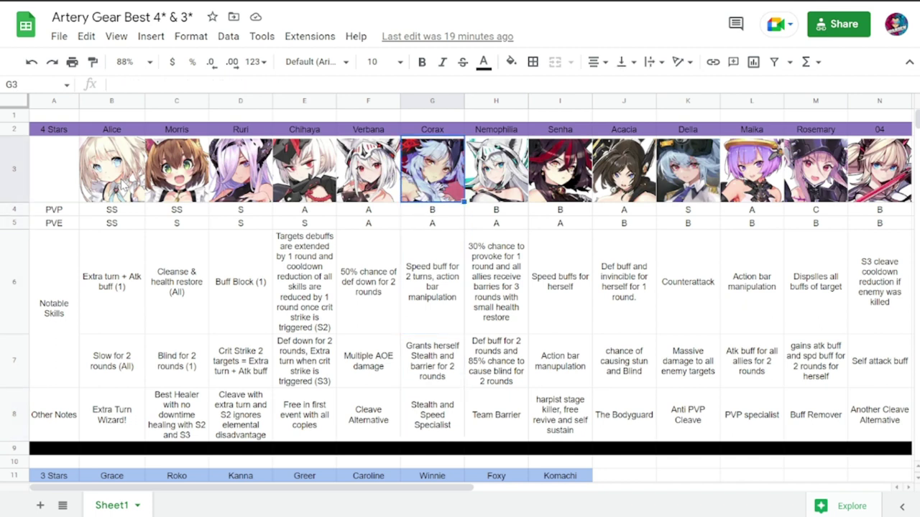
{"action": "key", "text": "Right"}
{"action": "key", "text": "Down"}
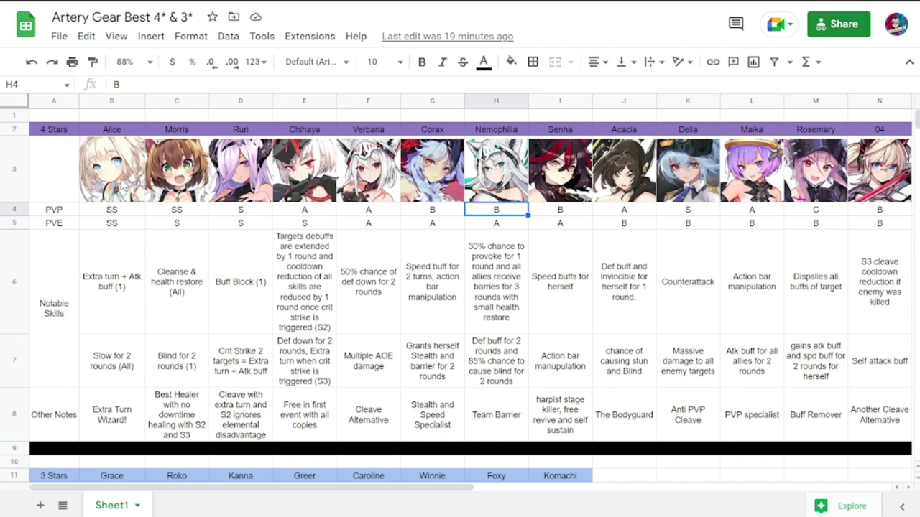
{"action": "key", "text": "Down"}
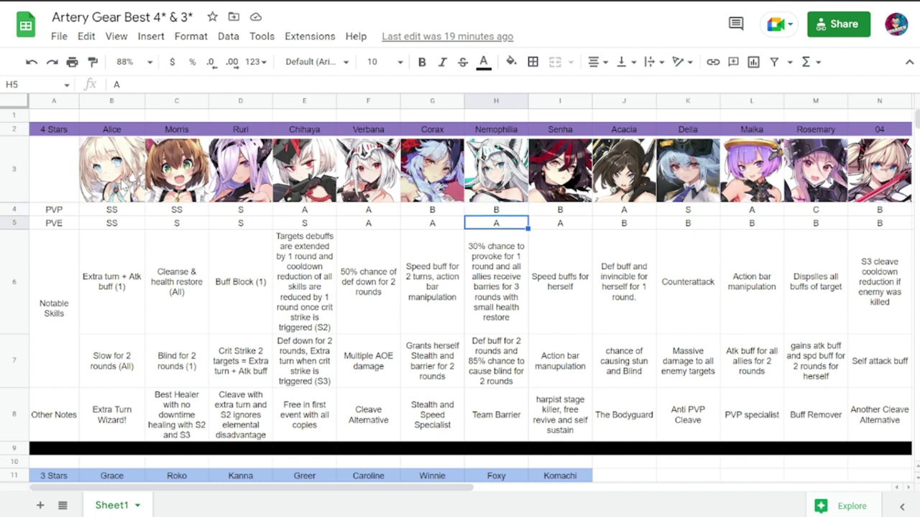
{"action": "key", "text": "Down"}
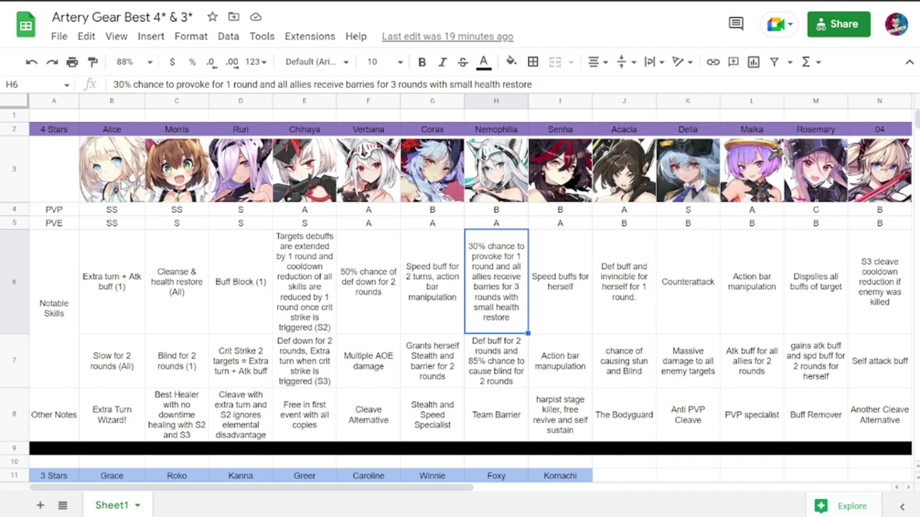
{"action": "left_click", "coordinate": [496, 361]}
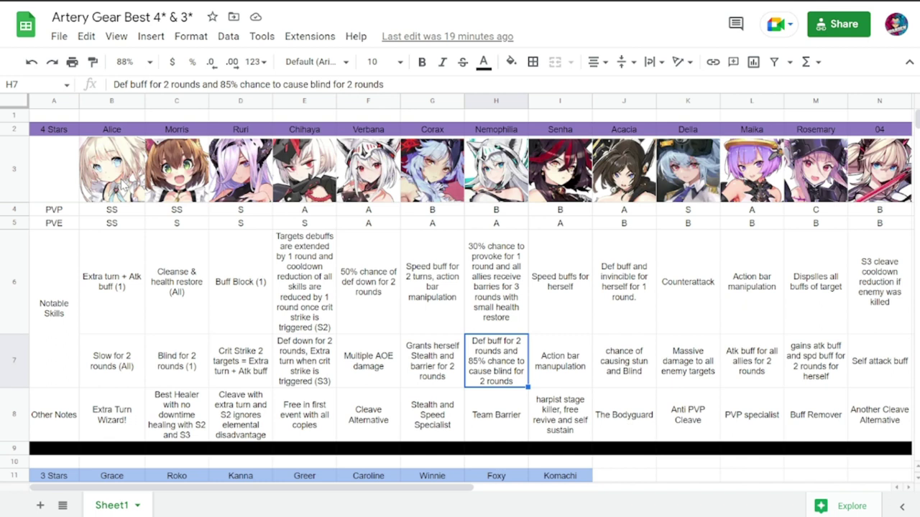
{"action": "left_click", "coordinate": [496, 415]}
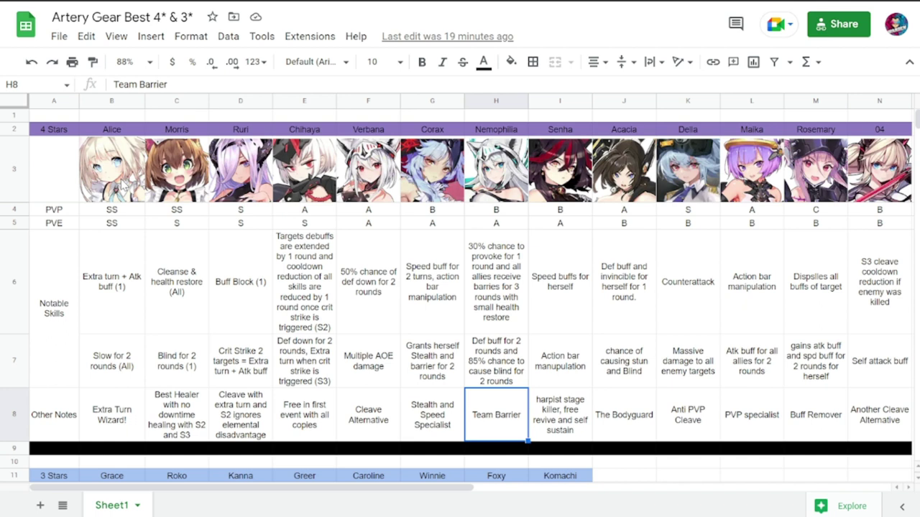
Review Senha's entry in column I, from the portrait through the ratings and notable skills to Other Notes
{"action": "key", "text": "Right"}
{"action": "key", "text": "Up"}
{"action": "key", "text": "Up"}
{"action": "key", "text": "Up"}
{"action": "key", "text": "Up"}
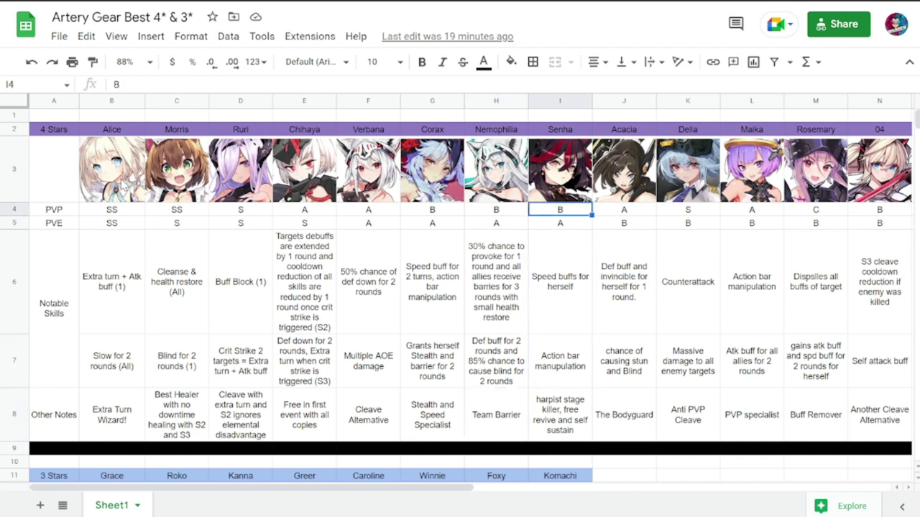
{"action": "key", "text": "Up"}
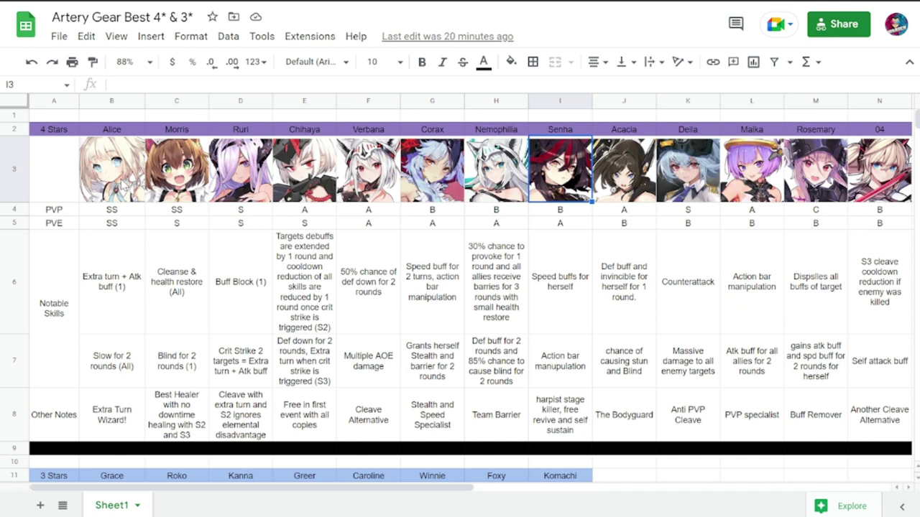
{"action": "key", "text": "Down"}
{"action": "key", "text": "Down"}
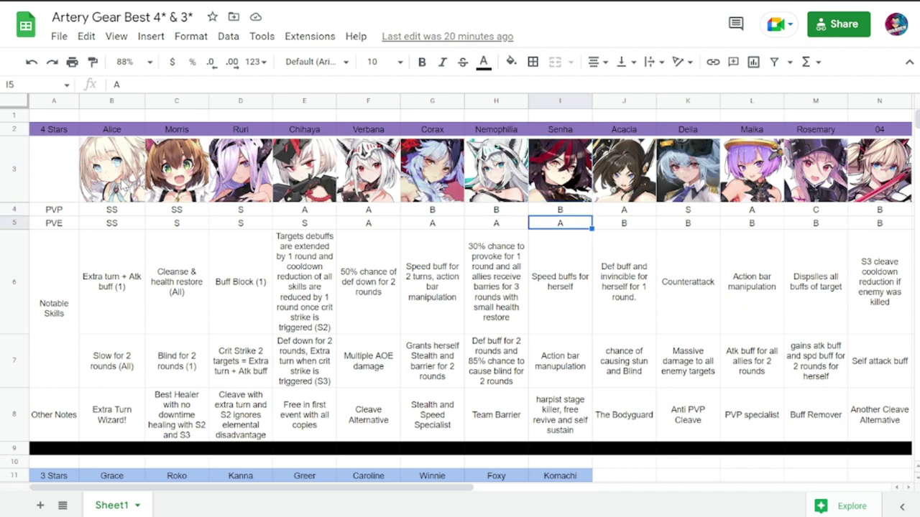
{"action": "key", "text": "Down"}
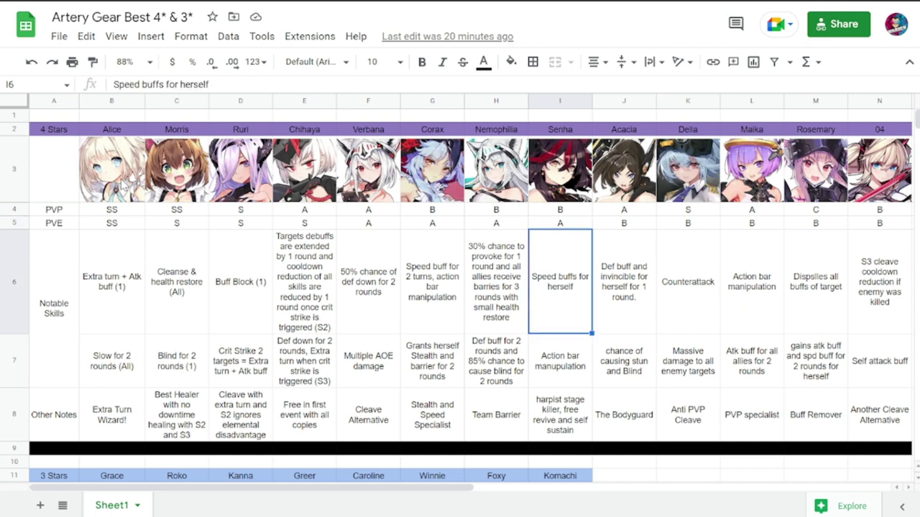
{"action": "key", "text": "Down"}
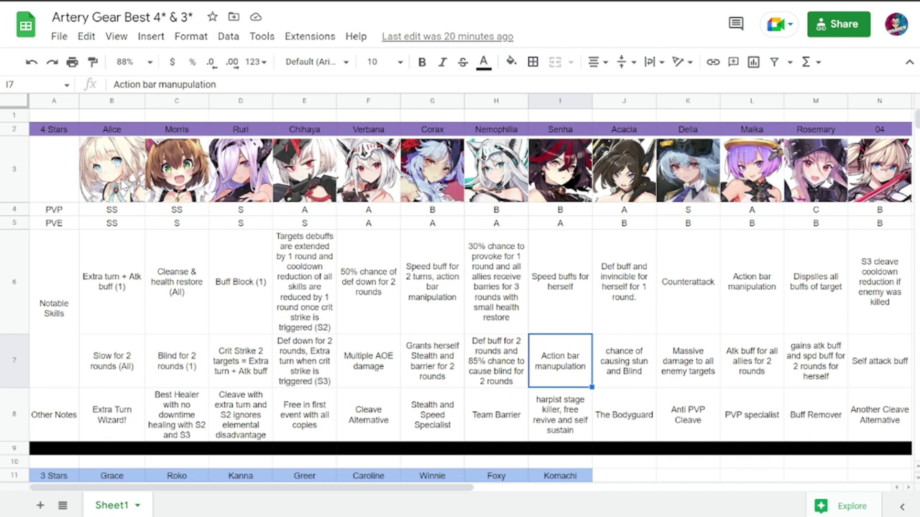
{"action": "key", "text": "Down"}
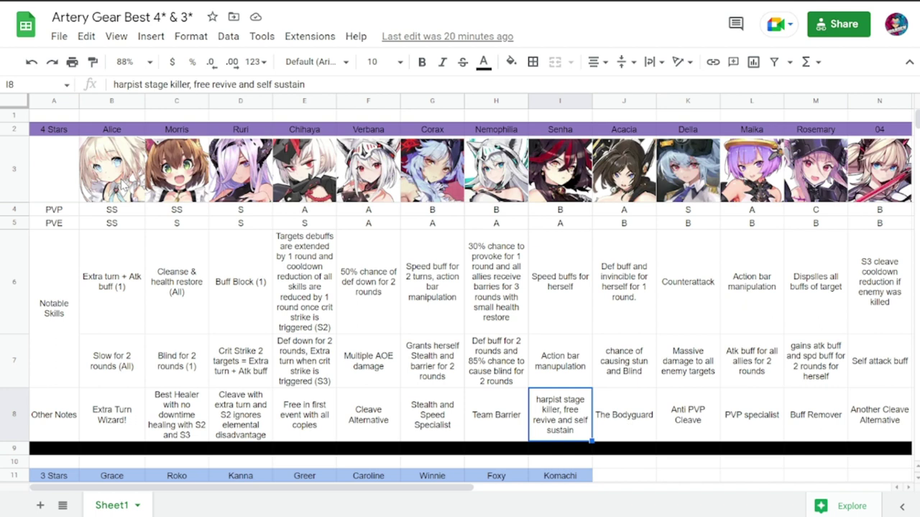
Review Acacia's entry in column J: the portrait, PVP and PVE ratings, first notable skill and Other Notes
{"action": "key", "text": "Right"}
{"action": "key", "text": "Up"}
{"action": "key", "text": "Up"}
{"action": "key", "text": "Up"}
{"action": "key", "text": "Up"}
{"action": "key", "text": "Up"}
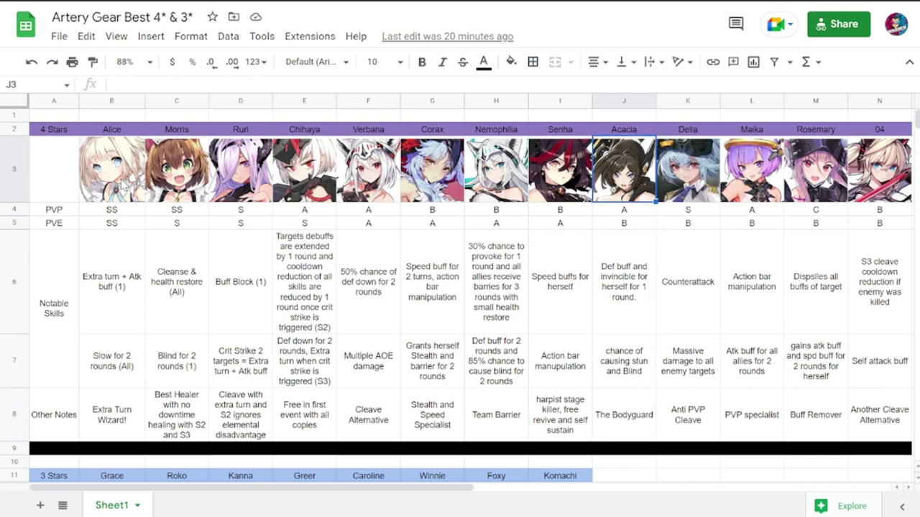
{"action": "key", "text": "Down"}
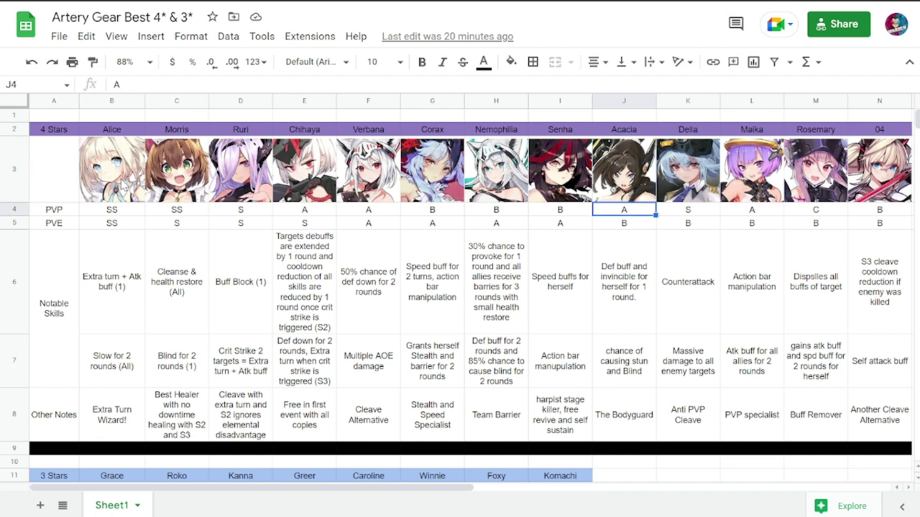
{"action": "key", "text": "Down"}
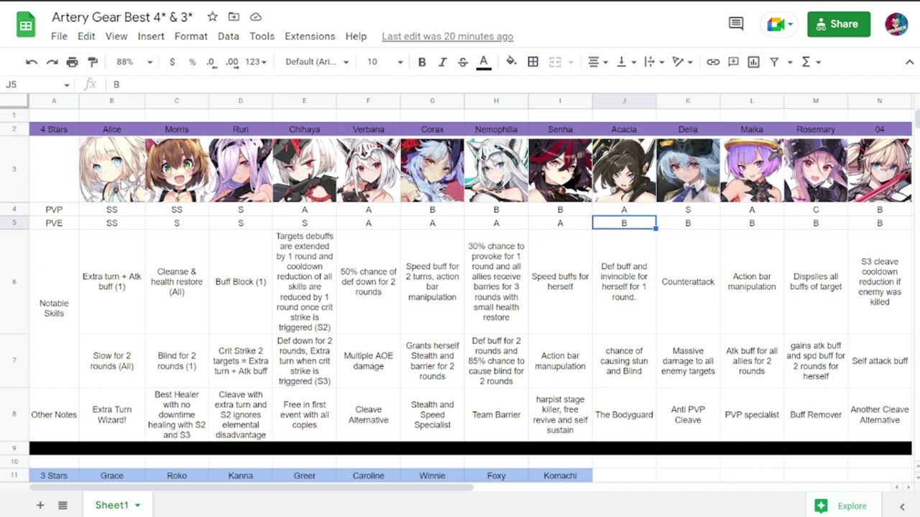
{"action": "key", "text": "Down"}
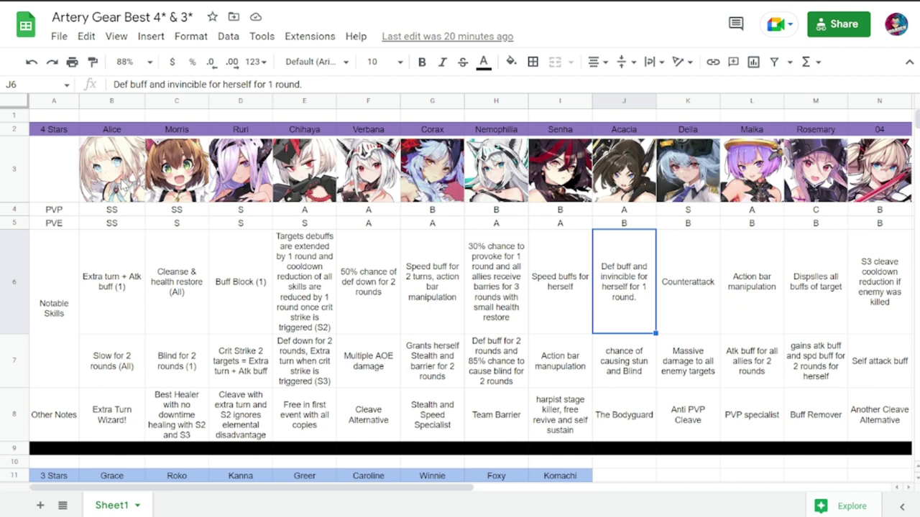
{"action": "left_click", "coordinate": [624, 415]}
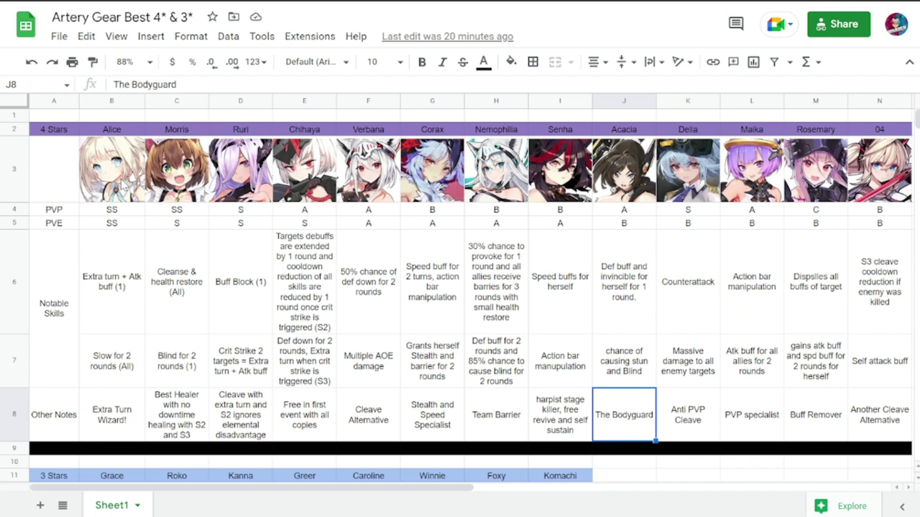
Go to Della's portrait in K3 and examine her ratings, both notable skills and Other Notes down to K8
{"action": "key", "text": "Right"}
{"action": "key", "text": "Up"}
{"action": "key", "text": "Up"}
{"action": "key", "text": "Up"}
{"action": "key", "text": "Up"}
{"action": "key", "text": "Up"}
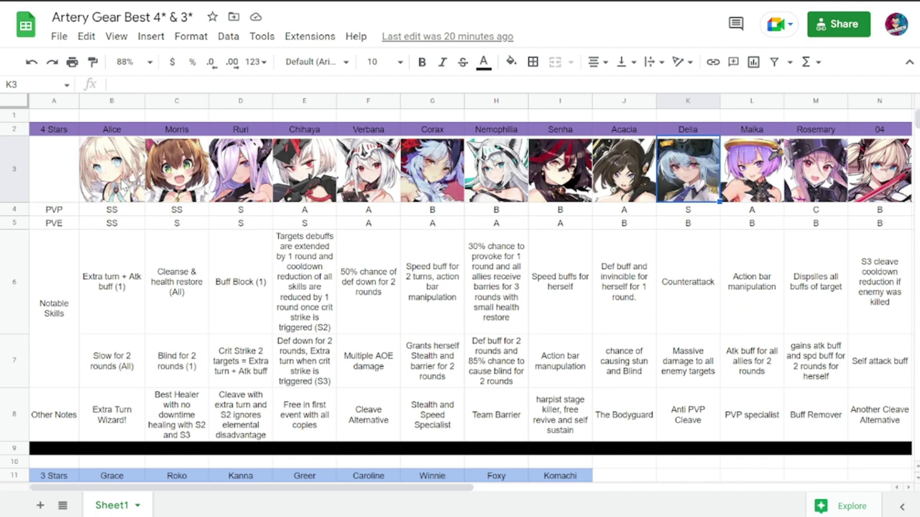
{"action": "key", "text": "Down"}
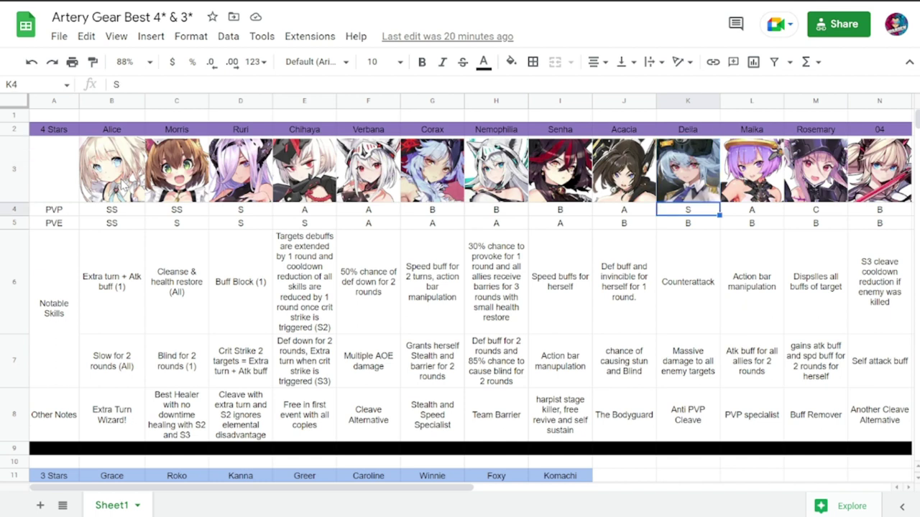
{"action": "key", "text": "Down"}
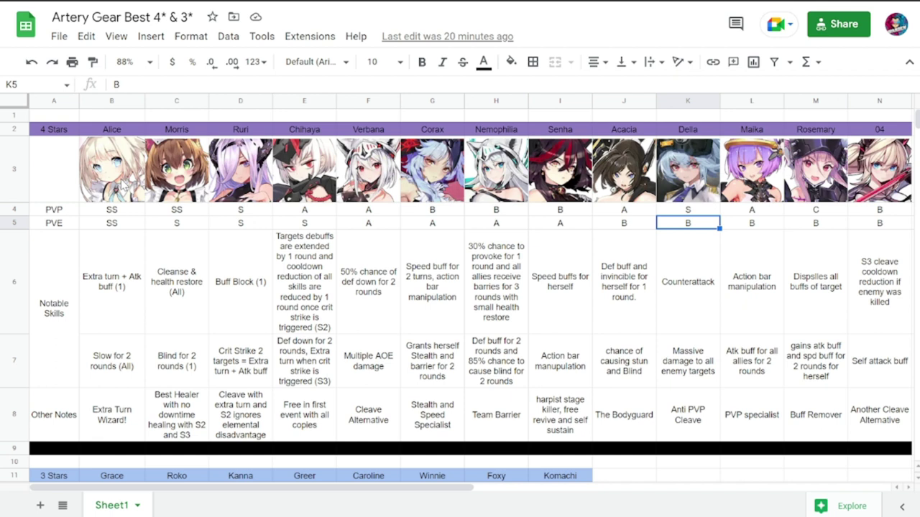
{"action": "key", "text": "Down"}
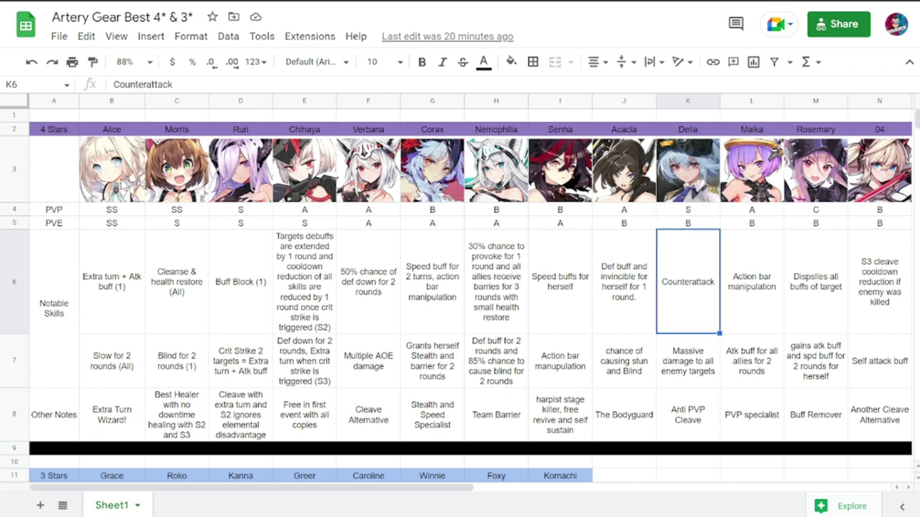
{"action": "key", "text": "Down"}
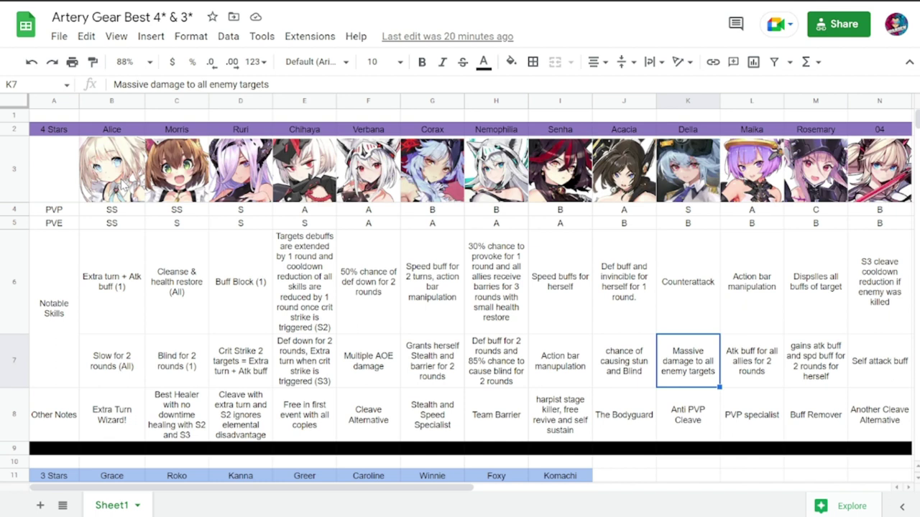
{"action": "key", "text": "Down"}
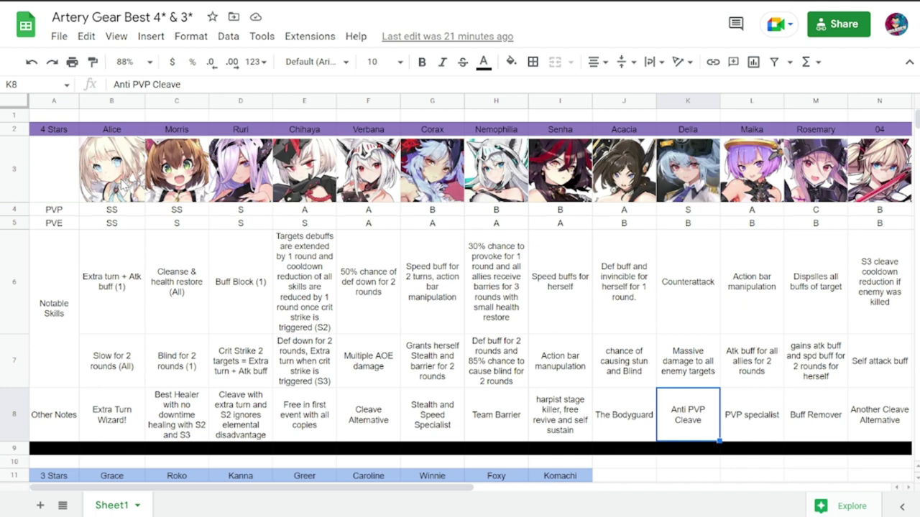
Review Maika's entry in column L from the portrait down through the ratings and both notable skills to Other Notes
{"action": "key", "text": "Right"}
{"action": "key", "text": "Up"}
{"action": "key", "text": "Up"}
{"action": "key", "text": "Up"}
{"action": "key", "text": "Up"}
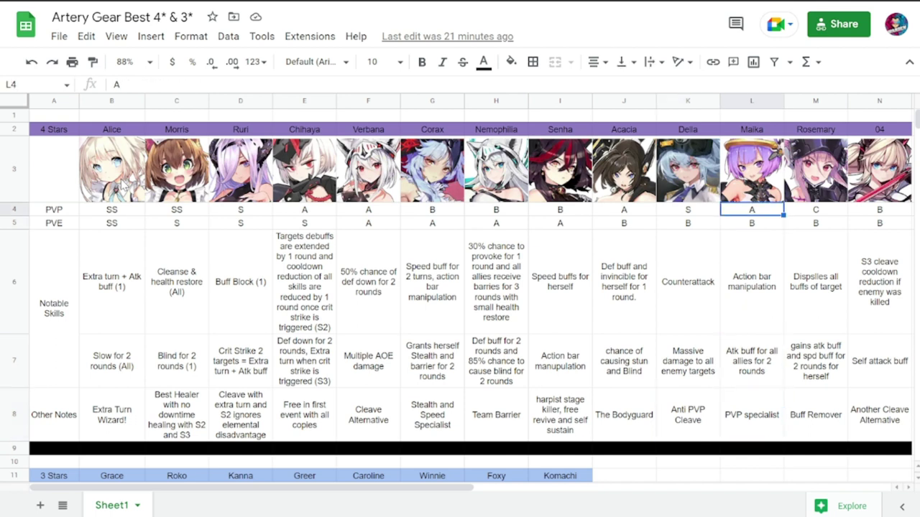
{"action": "key", "text": "Up"}
{"action": "key", "text": "Down"}
{"action": "key", "text": "Down"}
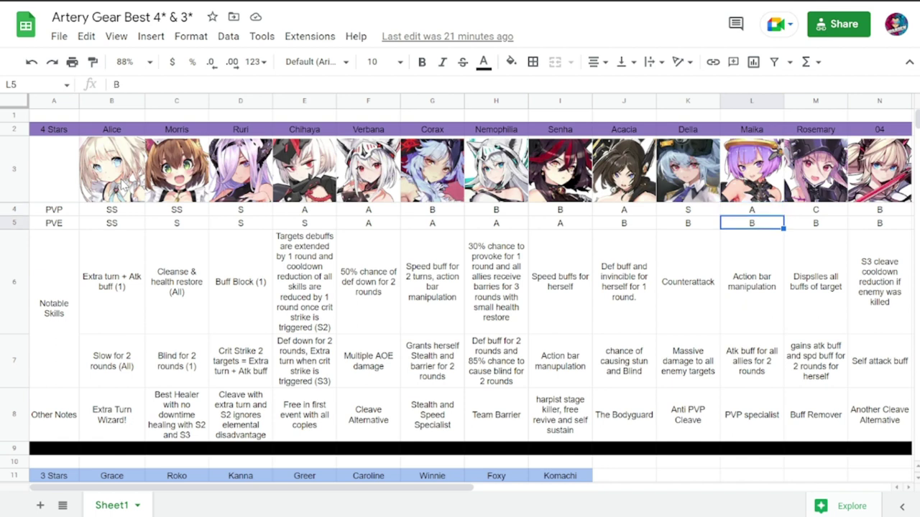
{"action": "key", "text": "Down"}
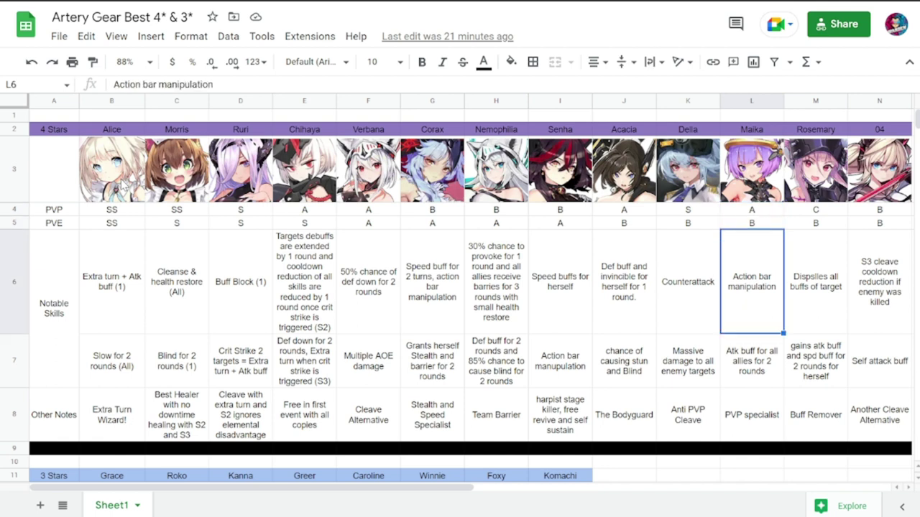
{"action": "key", "text": "Down"}
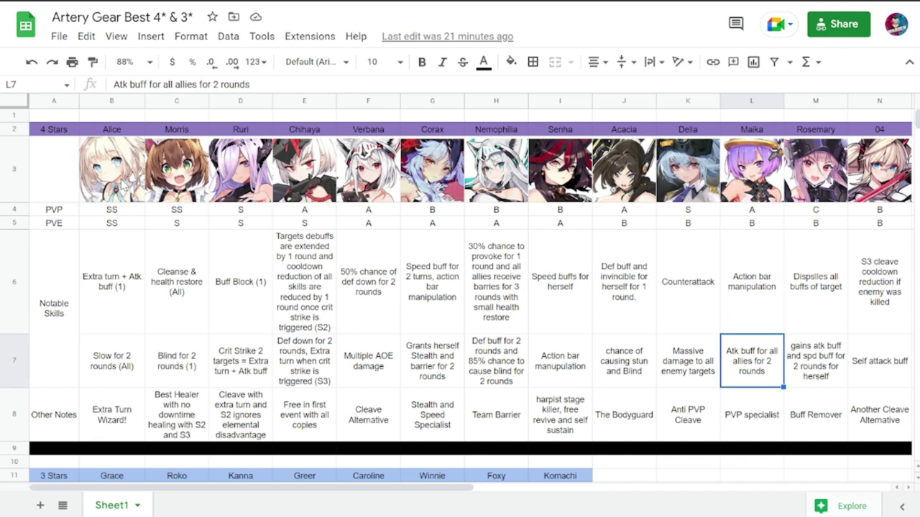
{"action": "key", "text": "Down"}
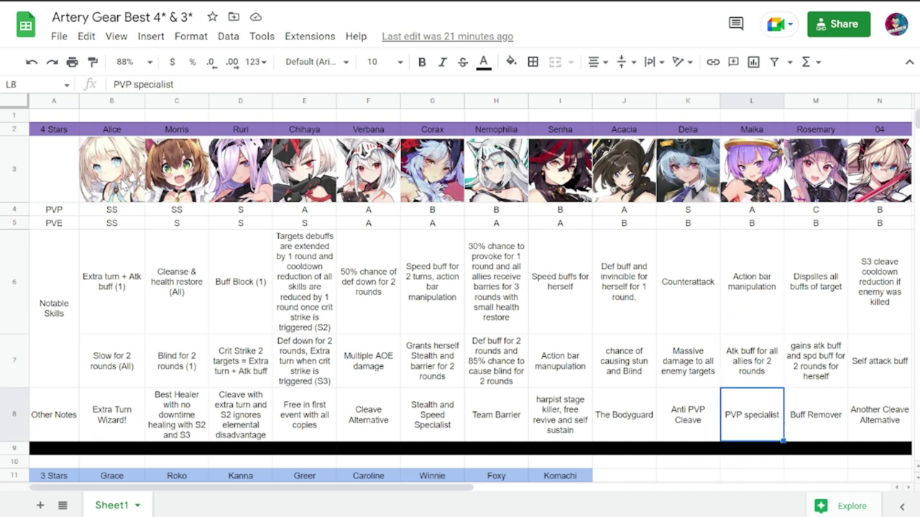
Review Rosemary's entry in column M from the portrait through the ratings and both notable skills to Other Notes
{"action": "key", "text": "Right"}
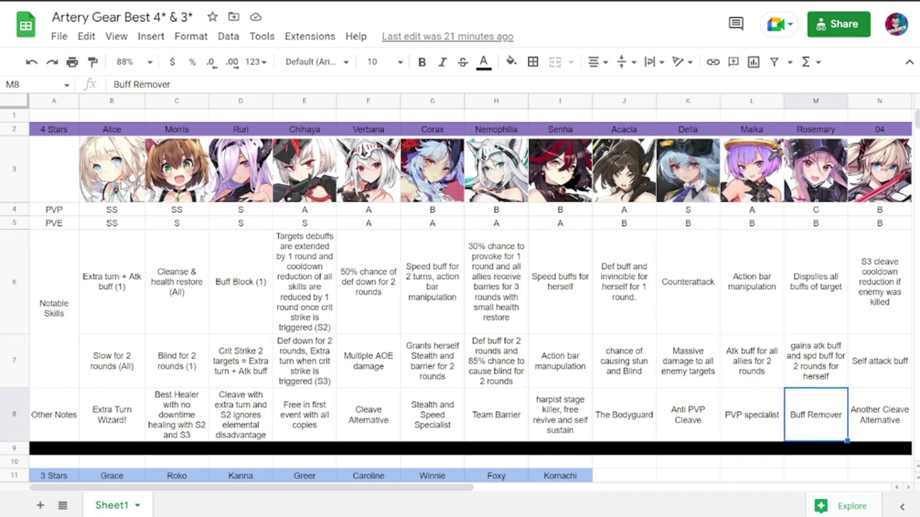
{"action": "key", "text": "Up"}
{"action": "key", "text": "Up"}
{"action": "key", "text": "Up"}
{"action": "key", "text": "Up"}
{"action": "key", "text": "Up"}
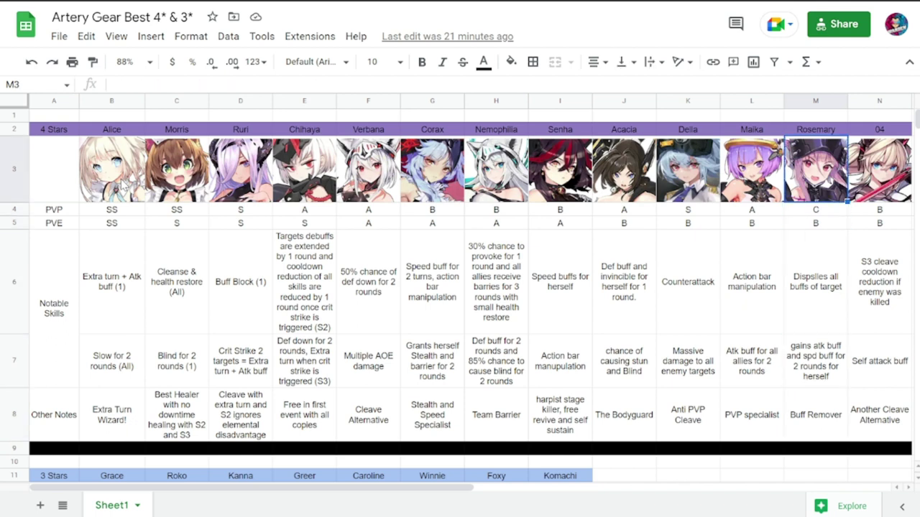
{"action": "key", "text": "Down"}
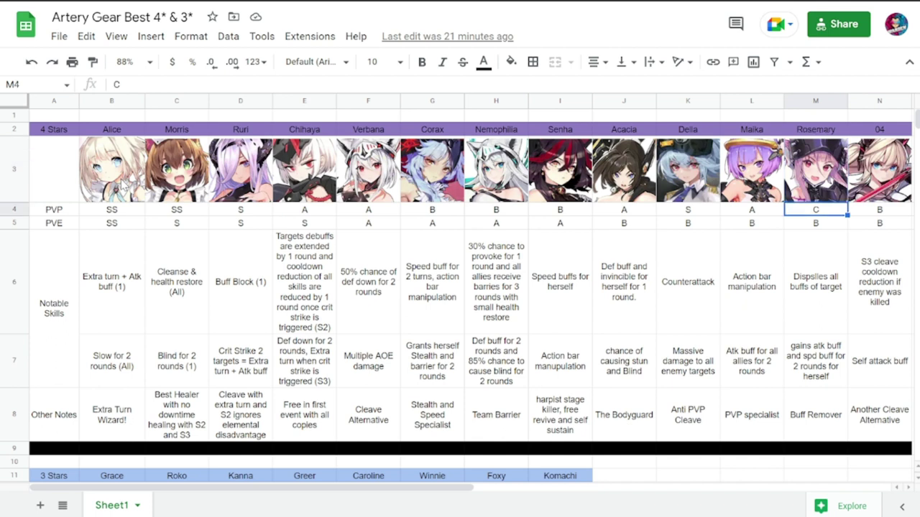
{"action": "key", "text": "Down"}
{"action": "key", "text": "Down"}
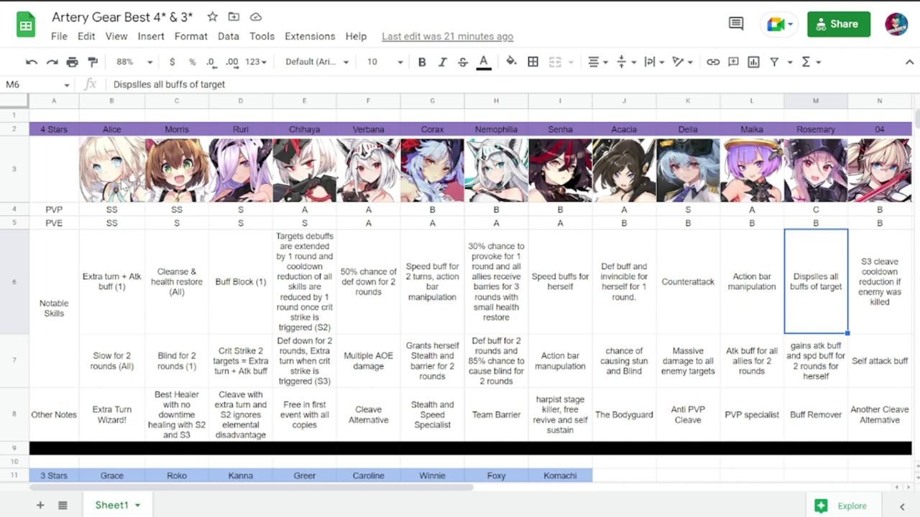
{"action": "key", "text": "Down"}
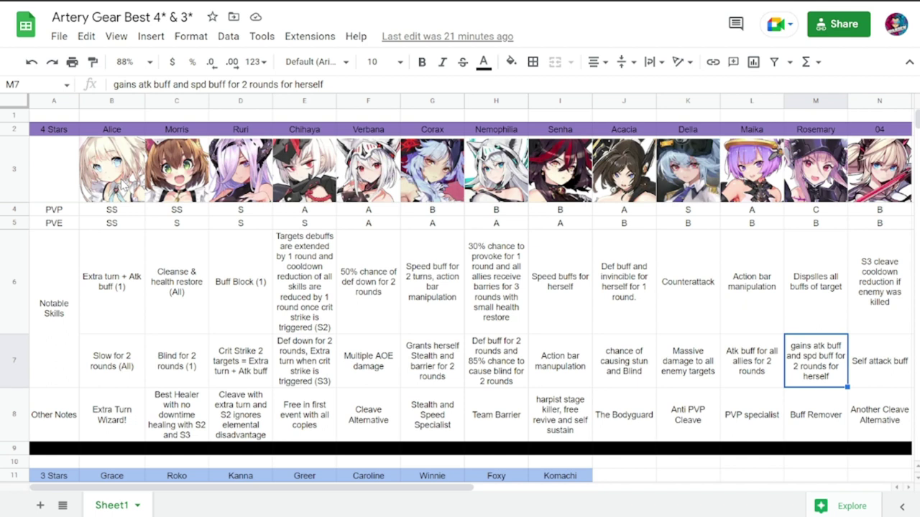
{"action": "key", "text": "Down"}
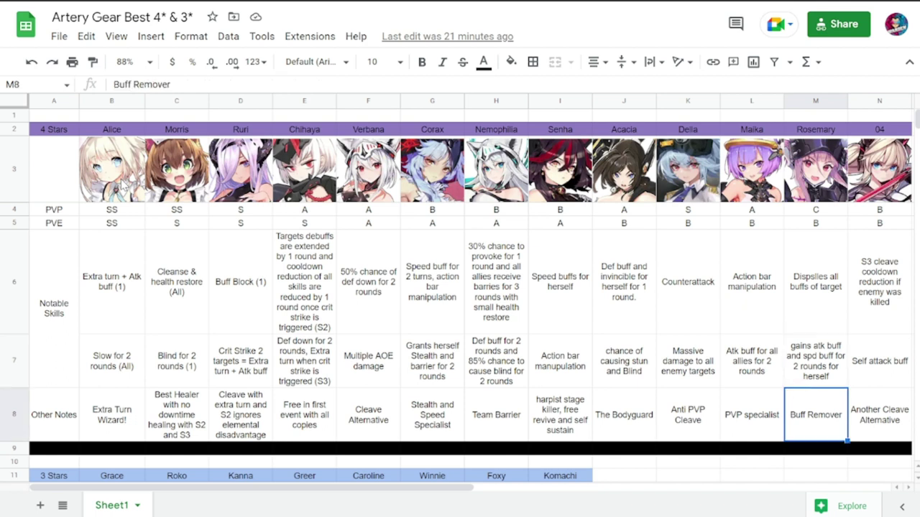
Go to 04's portrait in N3 and examine the ratings, both notable skills and Other Notes down to N8
{"action": "key", "text": "Right"}
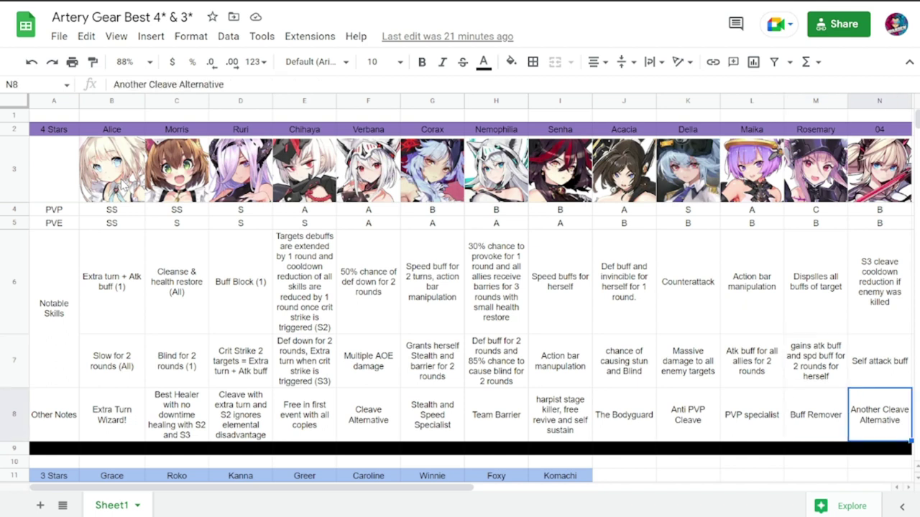
{"action": "key", "text": "Up"}
{"action": "key", "text": "Up"}
{"action": "key", "text": "Up"}
{"action": "key", "text": "Up"}
{"action": "key", "text": "Up"}
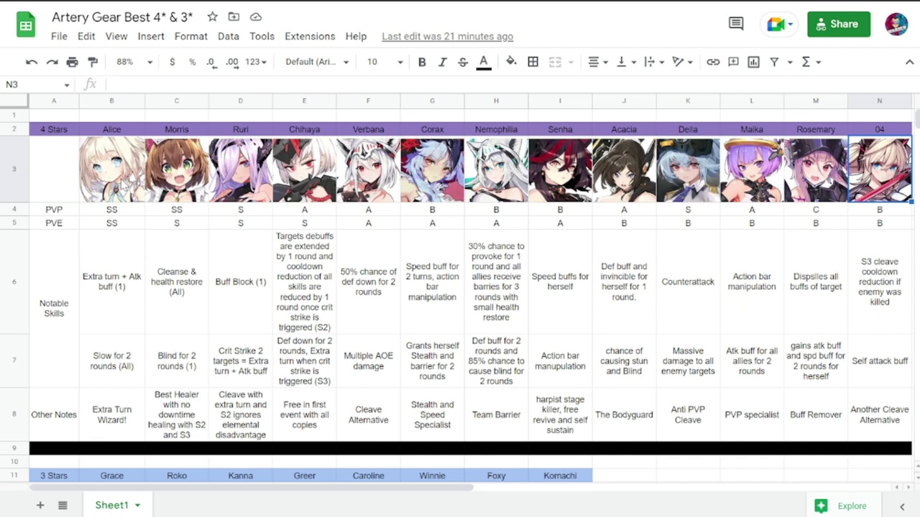
{"action": "key", "text": "Down"}
{"action": "key", "text": "Down"}
{"action": "key", "text": "Down"}
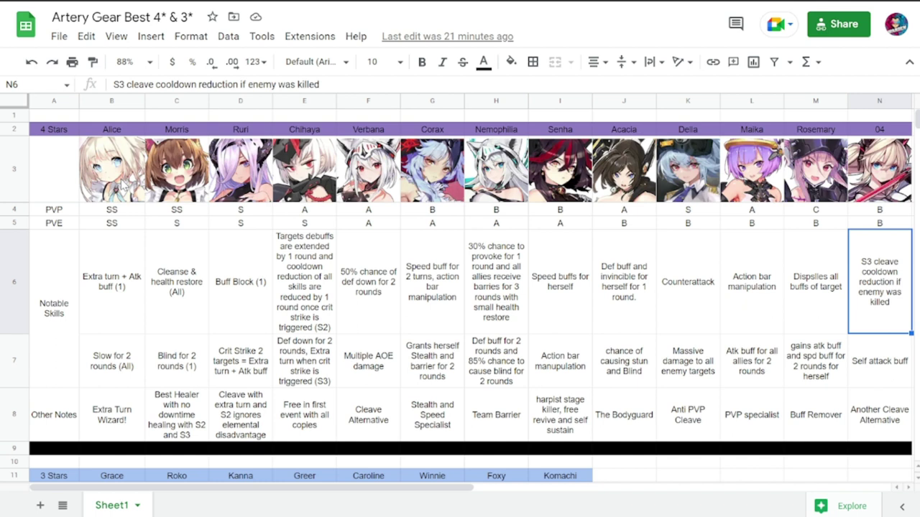
{"action": "key", "text": "Down"}
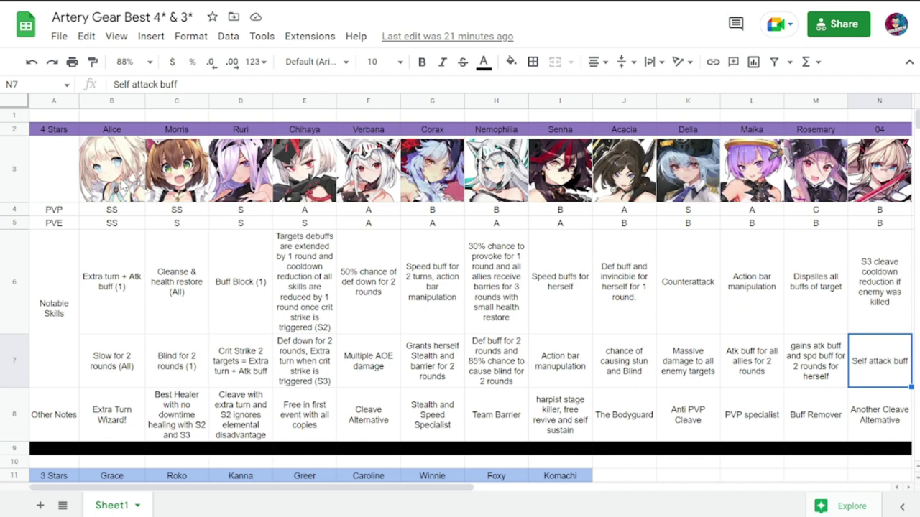
{"action": "key", "text": "Down"}
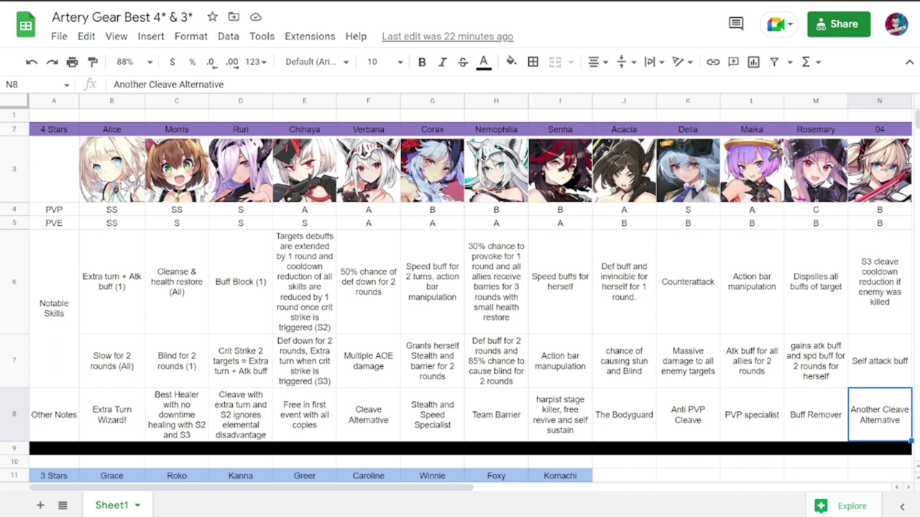
Go down to the 3-star table and select its 3 Stars heading in A11
{"action": "key", "text": "Down"}
{"action": "key", "text": "Down"}
{"action": "key", "text": "Down"}
{"action": "key", "text": "Down"}
{"action": "key", "text": "Down"}
{"action": "key", "text": "Down"}
{"action": "key", "text": "Down"}
{"action": "key", "text": "Down"}
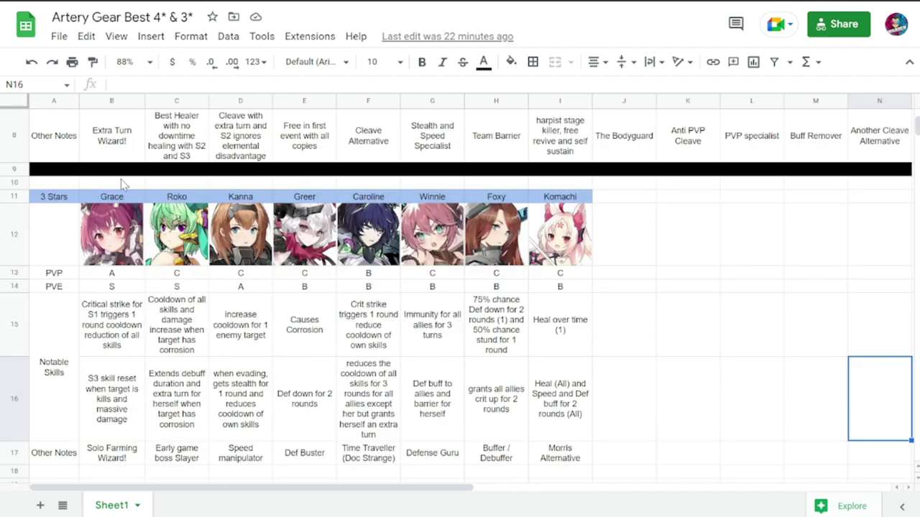
{"action": "key", "text": "Down"}
{"action": "key", "text": "Down"}
{"action": "key", "text": "Left"}
{"action": "key", "text": "Up"}
{"action": "key", "text": "Left"}
{"action": "key", "text": "Left"}
{"action": "key", "text": "Left"}
{"action": "key", "text": "Left"}
{"action": "key", "text": "Left"}
{"action": "key", "text": "Left"}
{"action": "key", "text": "Left"}
{"action": "key", "text": "Left"}
{"action": "key", "text": "Left"}
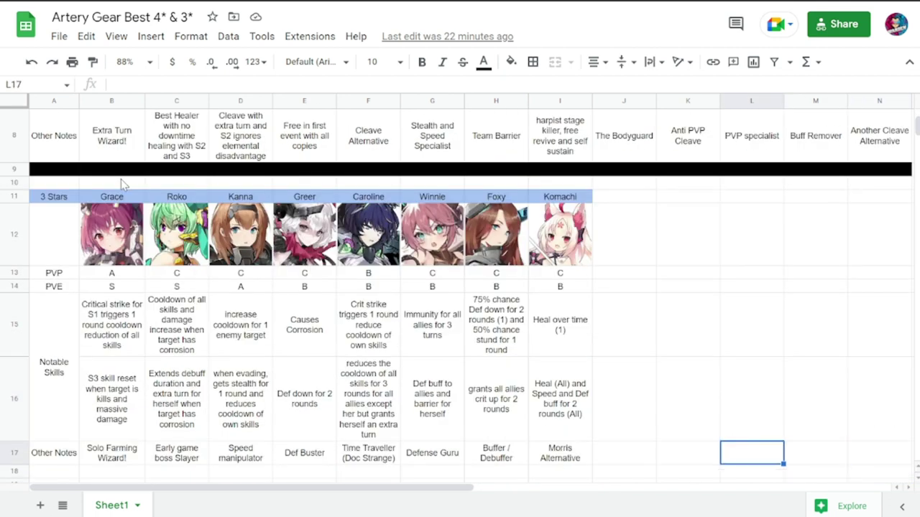
{"action": "key", "text": "Left"}
{"action": "key", "text": "Left"}
{"action": "key", "text": "Left"}
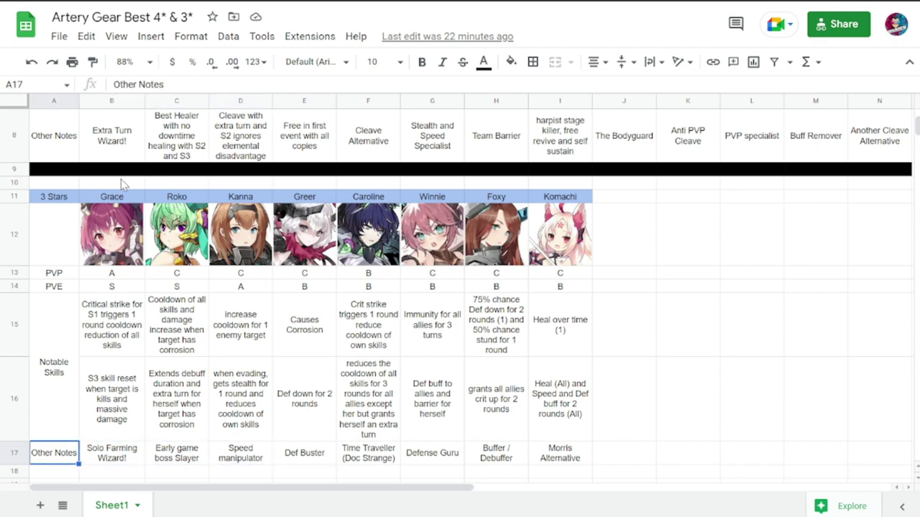
{"action": "key", "text": "Up"}
{"action": "key", "text": "Up"}
{"action": "key", "text": "Up"}
{"action": "key", "text": "Up"}
{"action": "key", "text": "Up"}
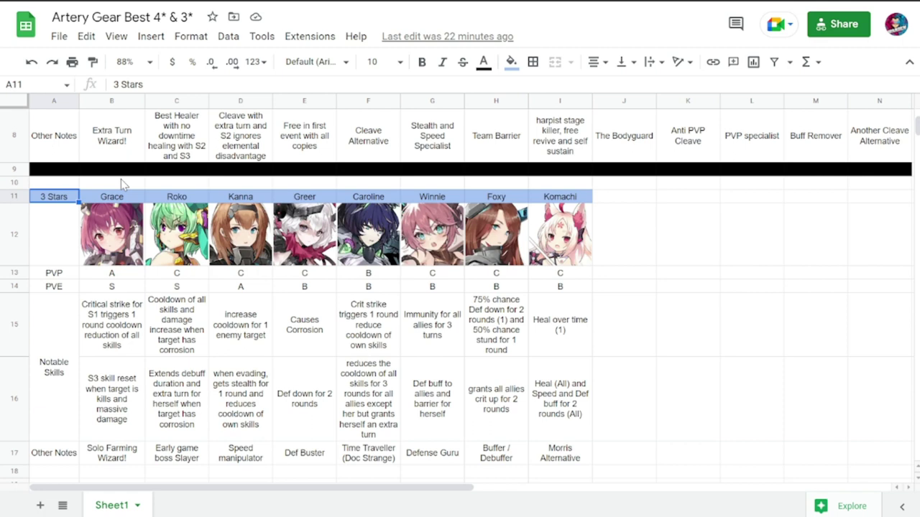
Review Grace's entry in column B from her name in B11 through ratings and notable skills to Other Notes in B17
{"action": "key", "text": "Tab"}
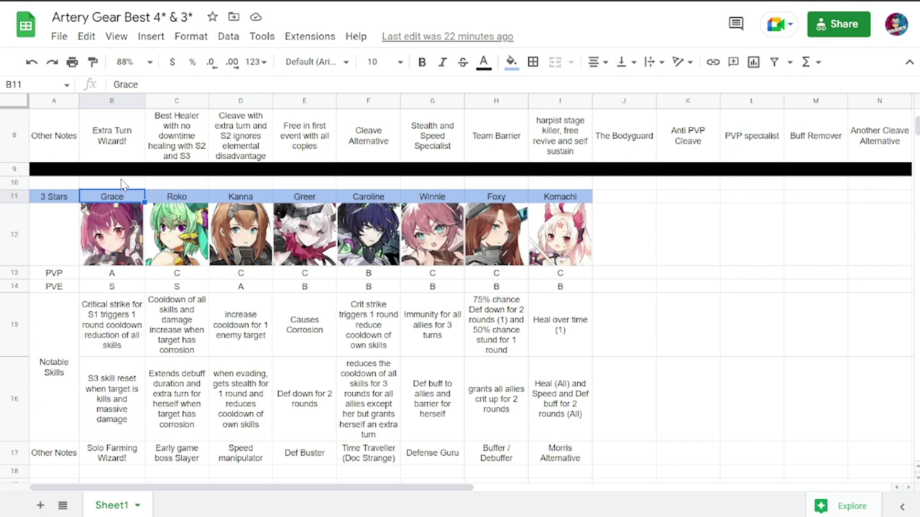
{"action": "key", "text": "Down"}
{"action": "key", "text": "Down"}
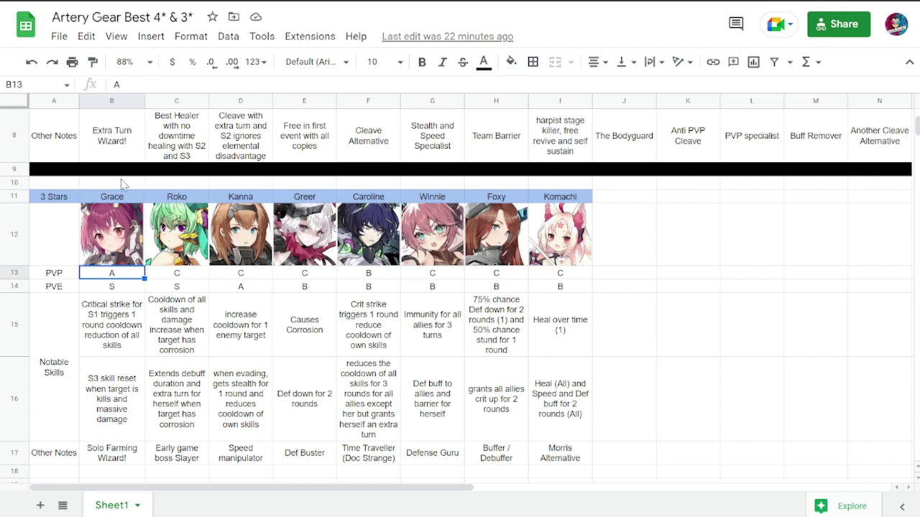
{"action": "key", "text": "Down"}
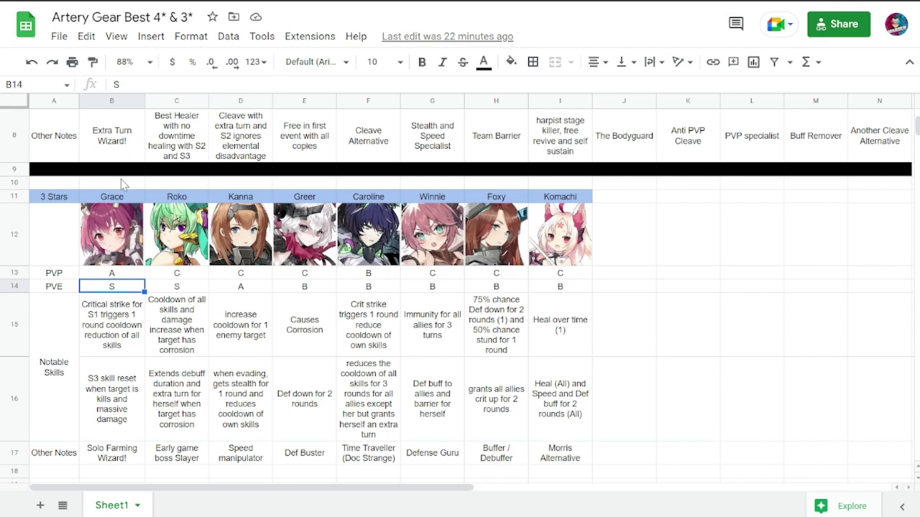
{"action": "key", "text": "Down"}
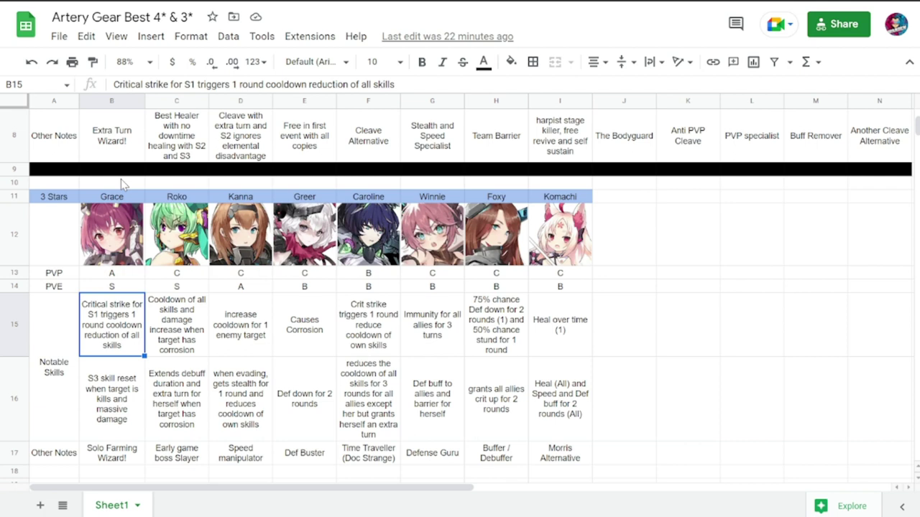
{"action": "key", "text": "Down"}
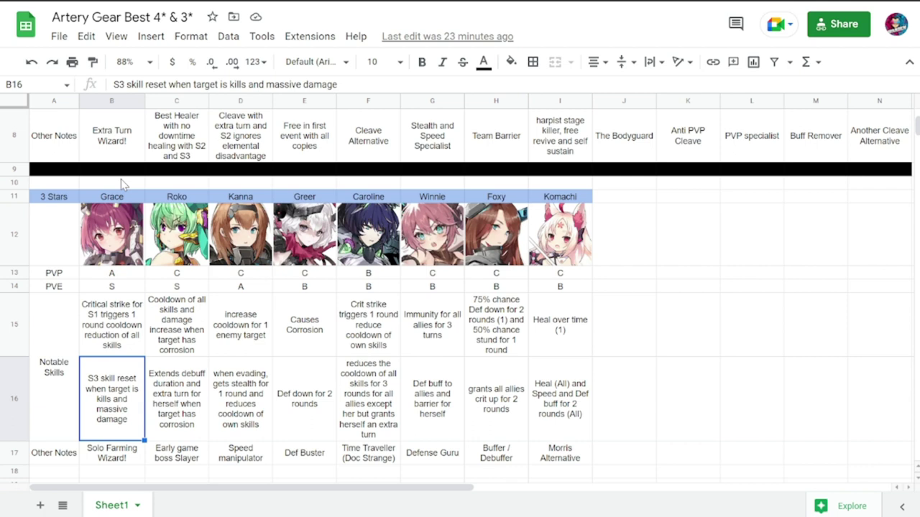
{"action": "key", "text": "Down"}
{"action": "key", "text": "Left"}
{"action": "key", "text": "Right"}
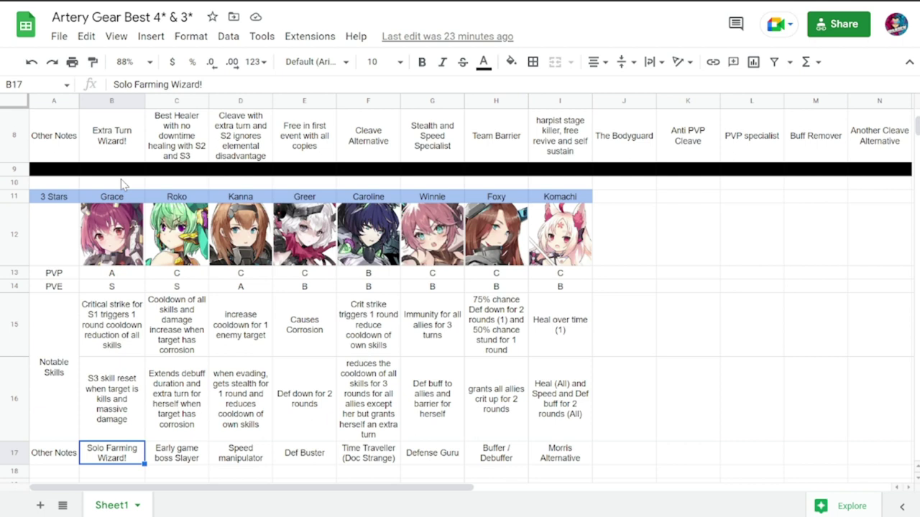
Go to Roko's name in C11 and examine her PVP and PVE ratings in C13 and C14
{"action": "key", "text": "Right"}
{"action": "key", "text": "Up"}
{"action": "key", "text": "Up"}
{"action": "key", "text": "Up"}
{"action": "key", "text": "Up"}
{"action": "key", "text": "Up"}
{"action": "key", "text": "Up"}
{"action": "key", "text": "Up"}
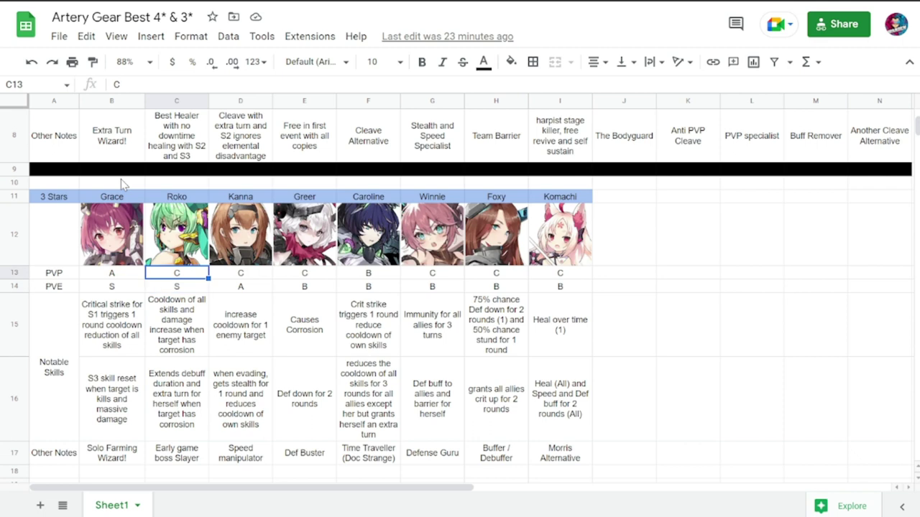
{"action": "key", "text": "Down"}
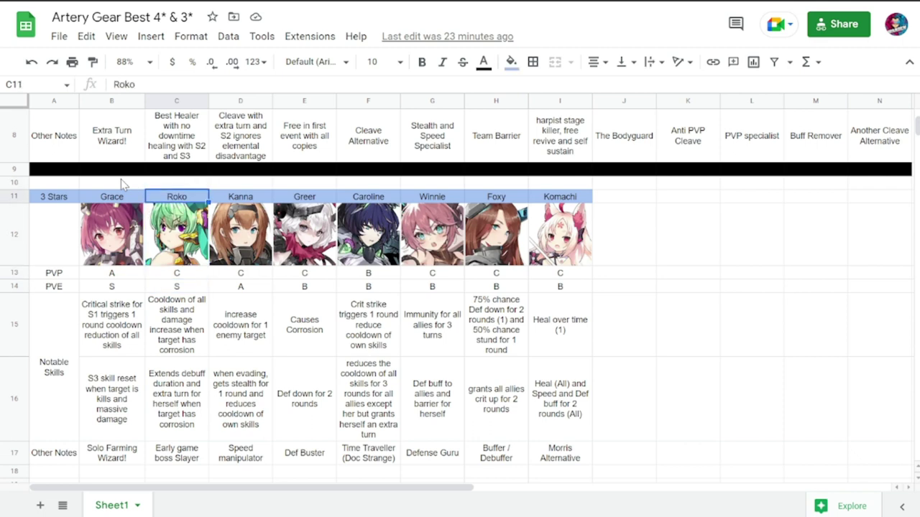
{"action": "key", "text": "Down"}
{"action": "key", "text": "Down"}
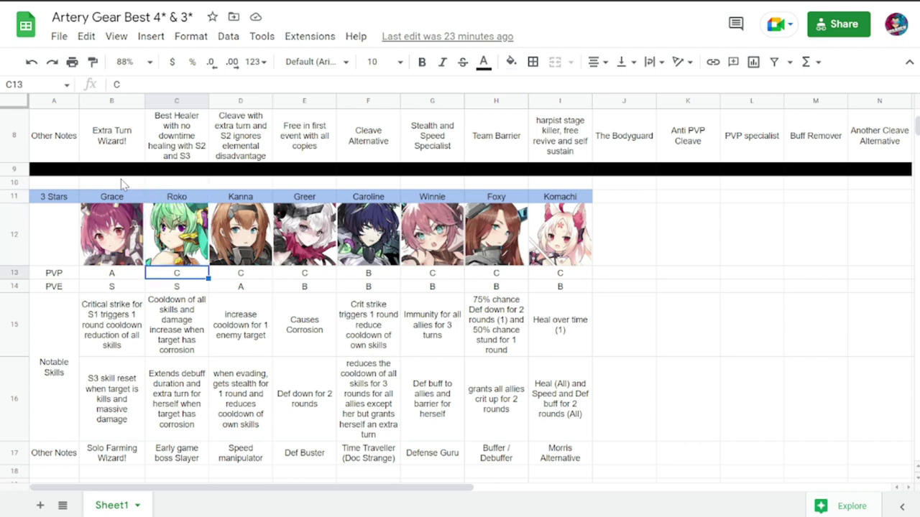
{"action": "key", "text": "Down"}
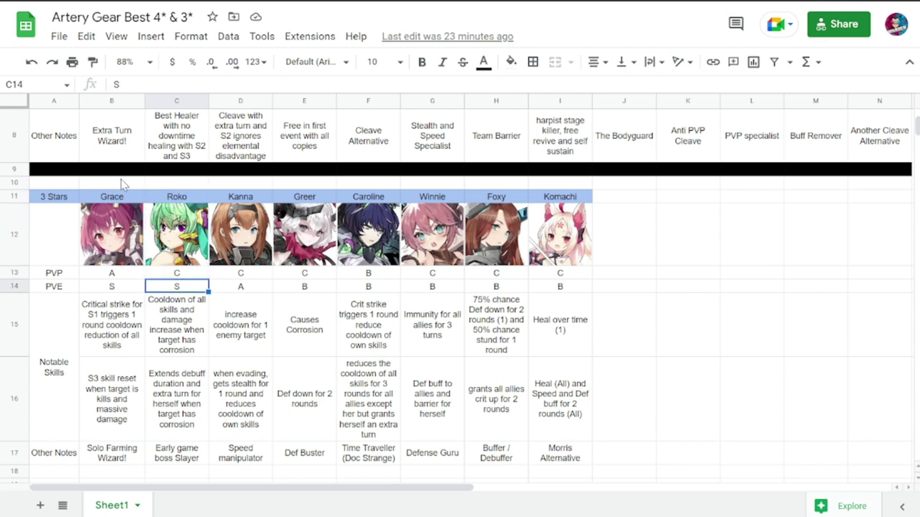
Examine Roko's Other Notes in C17 and both of her notable skills in C15 and C16
{"action": "key", "text": "Down"}
{"action": "key", "text": "Down"}
{"action": "key", "text": "Down"}
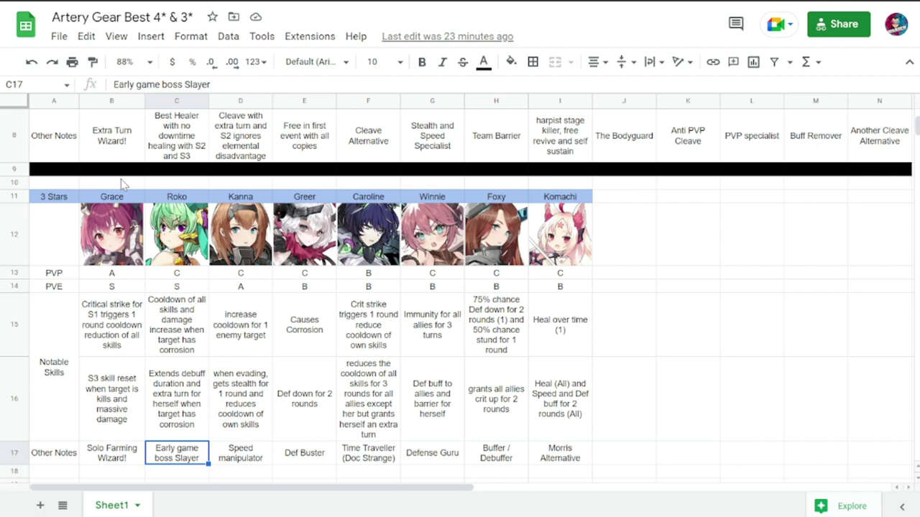
{"action": "key", "text": "Up"}
{"action": "key", "text": "Up"}
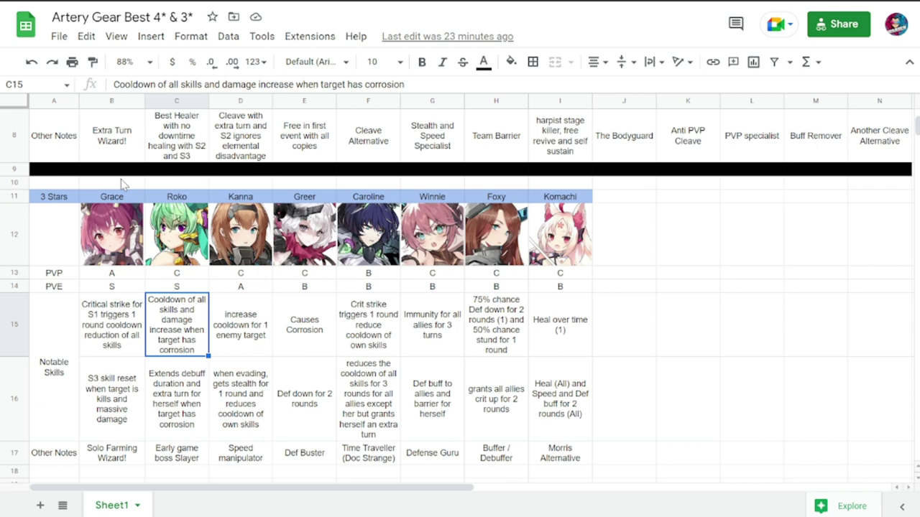
{"action": "key", "text": "Down"}
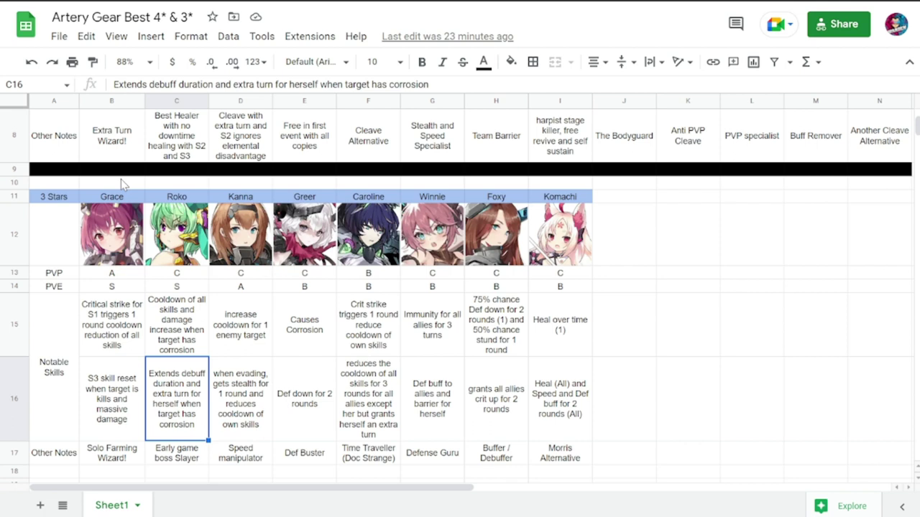
Correct "kills" to "killed" in Grace's second notable skill in B16
{"action": "key", "text": "Left"}
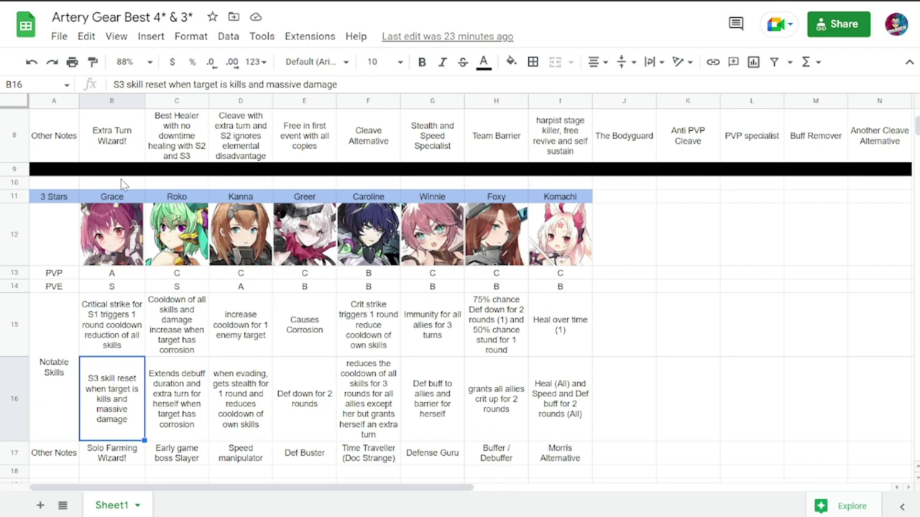
{"action": "key", "text": "Return"}
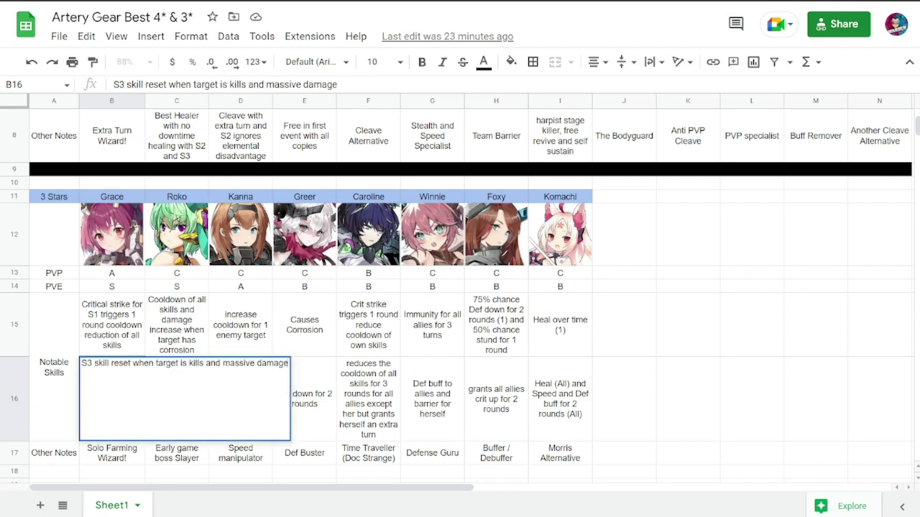
{"action": "left_click", "coordinate": [204, 364]}
{"action": "key", "text": "BackSpace"}
{"action": "type", "text": "ed"}
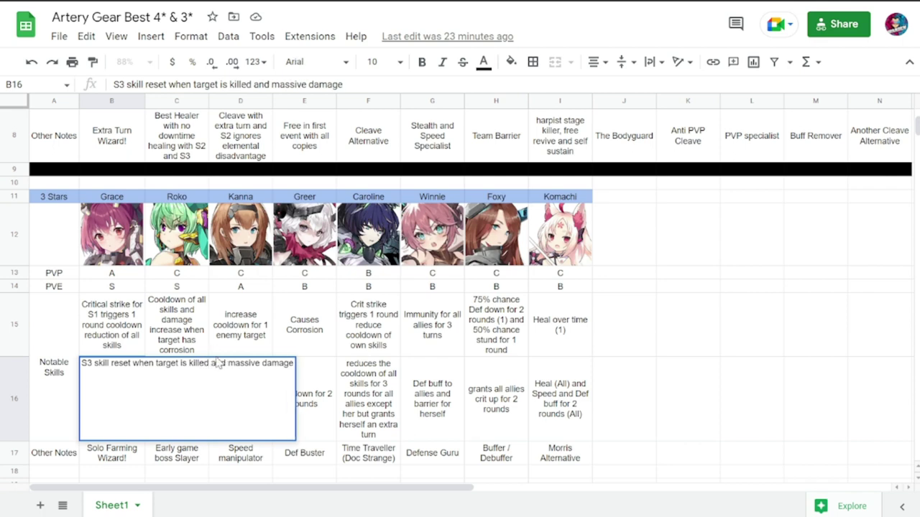
{"action": "key", "text": "Return"}
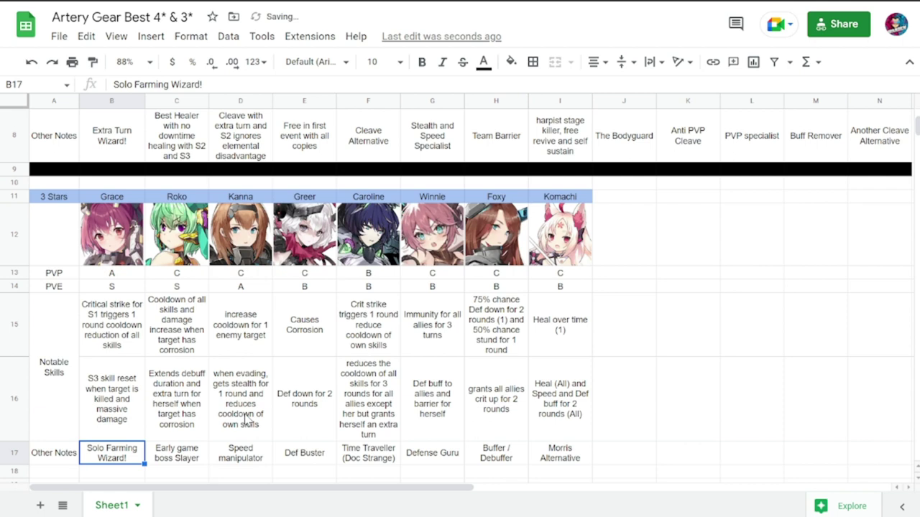
Compare Kanna's second notable skill in D16 with Roko's in C16
{"action": "left_click", "coordinate": [246, 419]}
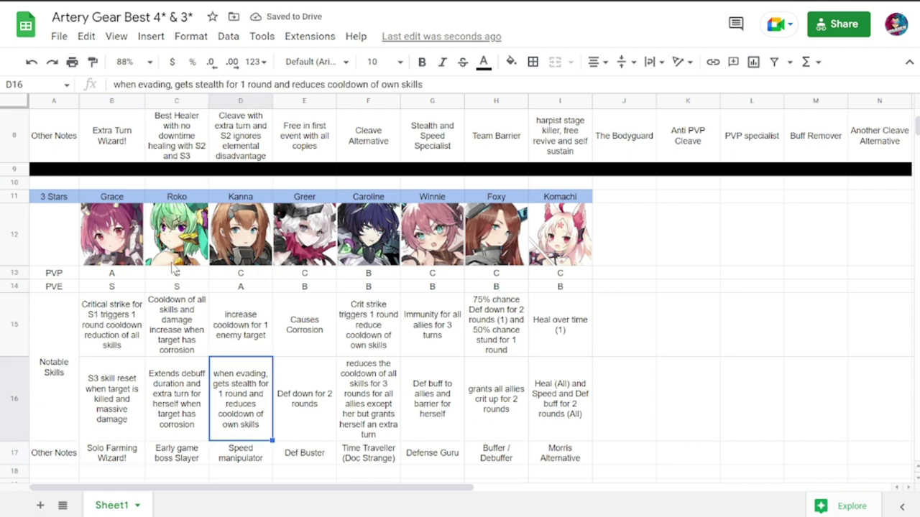
{"action": "left_click", "coordinate": [179, 382]}
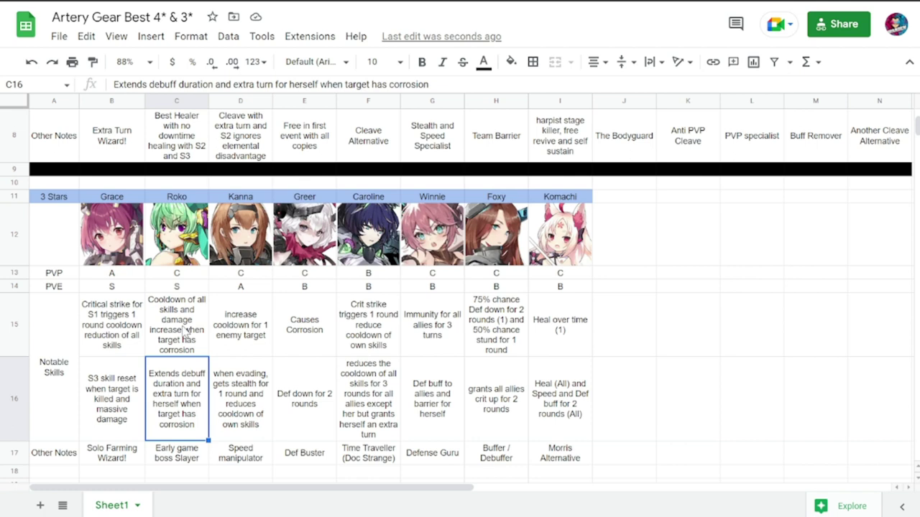
{"action": "left_click", "coordinate": [233, 403]}
Review Kanna's entry in column D from her portrait in D12 through ratings and notable skills to Other Notes in D17
{"action": "left_click", "coordinate": [259, 224]}
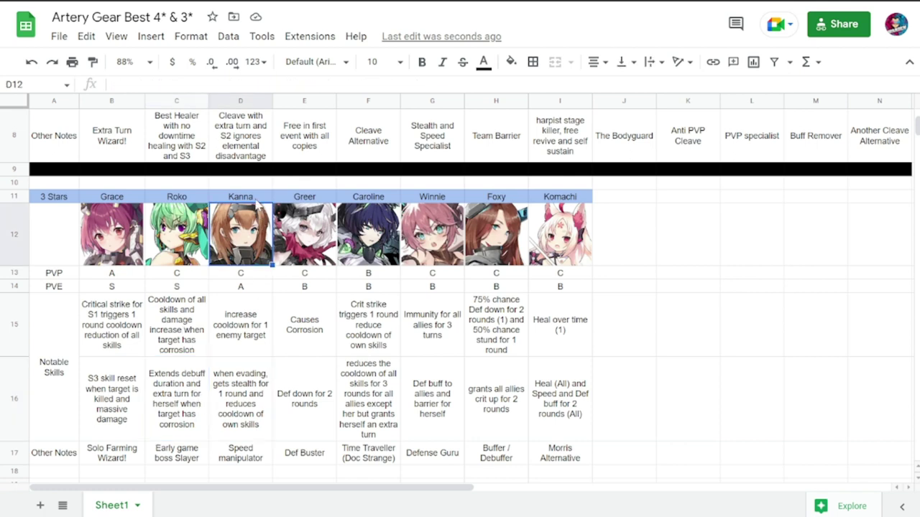
{"action": "left_click", "coordinate": [257, 201]}
{"action": "left_click", "coordinate": [255, 260]}
{"action": "key", "text": "Down"}
{"action": "key", "text": "Down"}
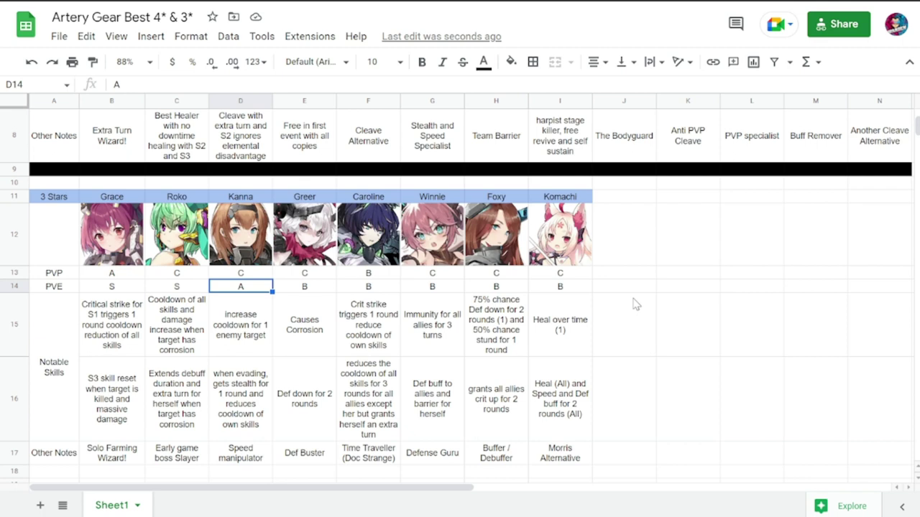
{"action": "key", "text": "Down"}
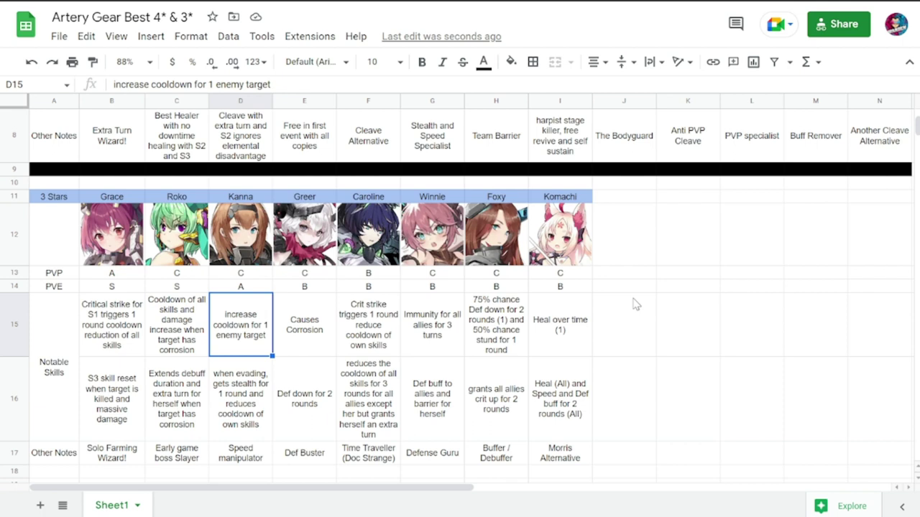
{"action": "key", "text": "Down"}
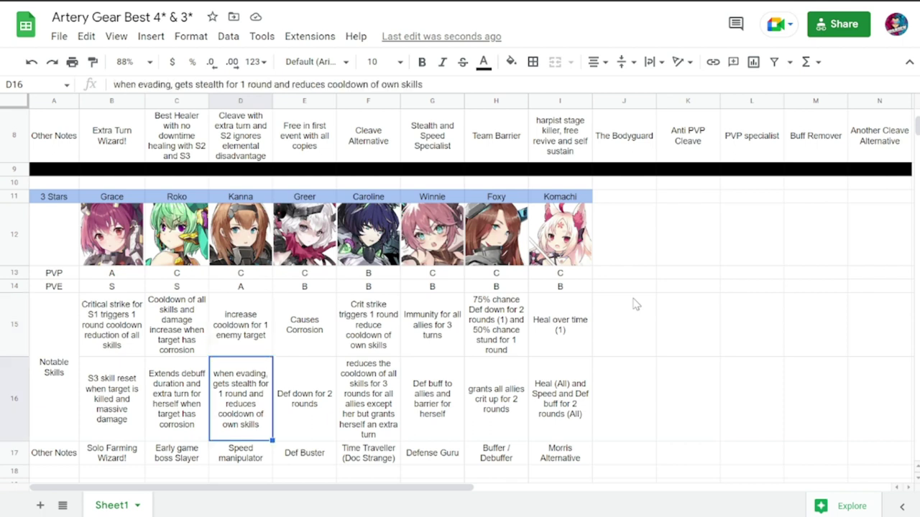
{"action": "key", "text": "Down"}
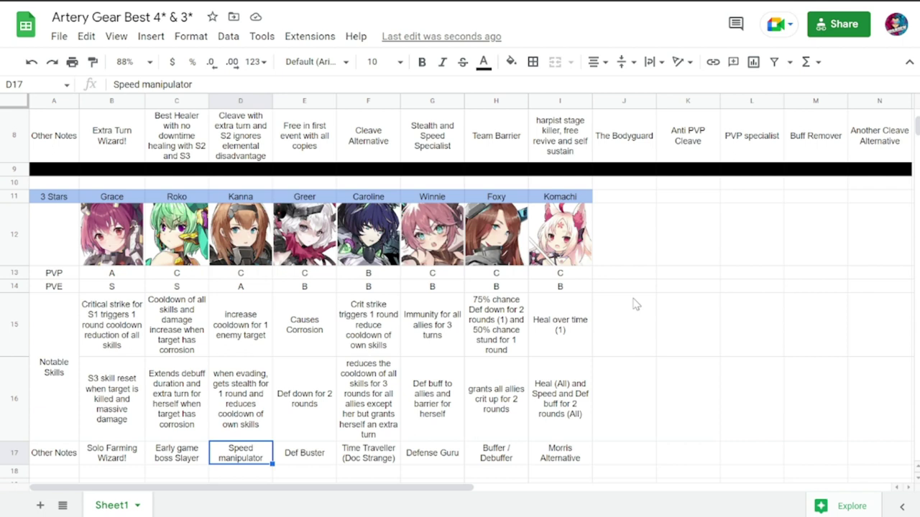
Review Greer's entry in column E from her portrait in E12 through ratings and notable skills to Other Notes in E17
{"action": "key", "text": "Right"}
{"action": "key", "text": "Up"}
{"action": "key", "text": "Up"}
{"action": "key", "text": "Up"}
{"action": "key", "text": "Up"}
{"action": "key", "text": "Up"}
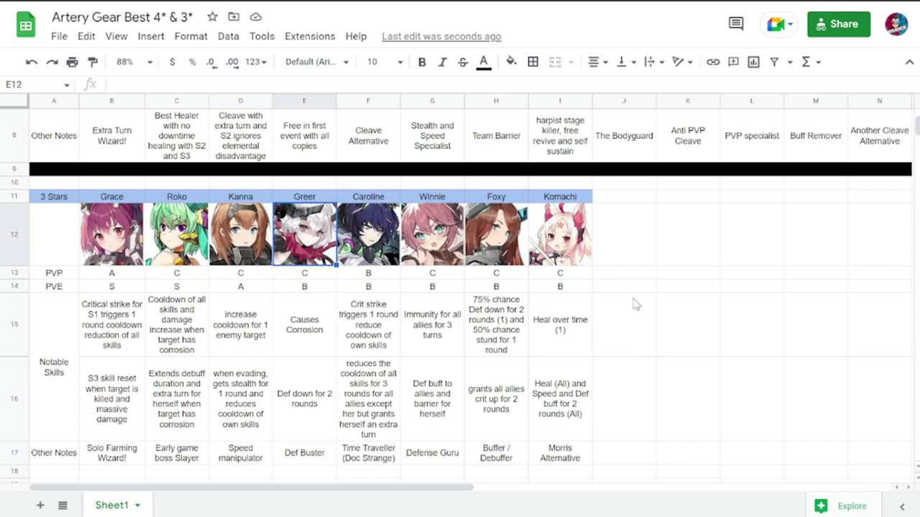
{"action": "key", "text": "Down"}
{"action": "key", "text": "Down"}
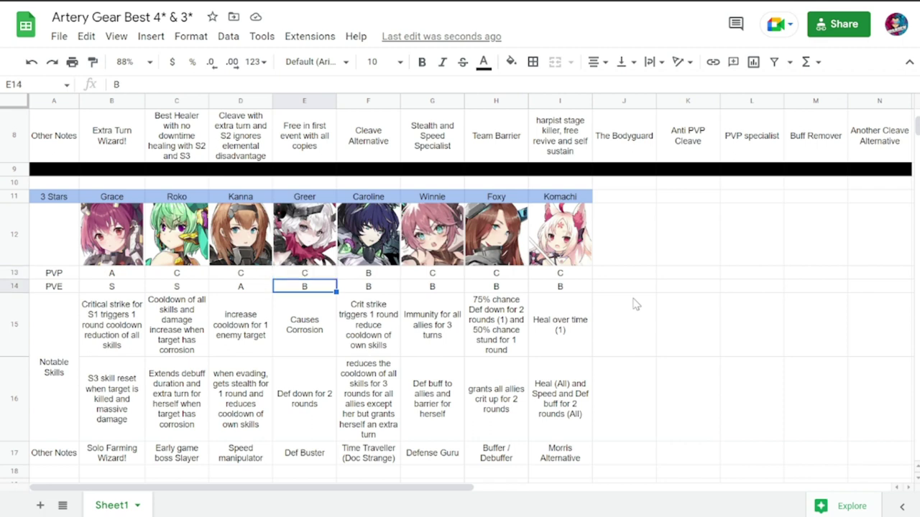
{"action": "key", "text": "Down"}
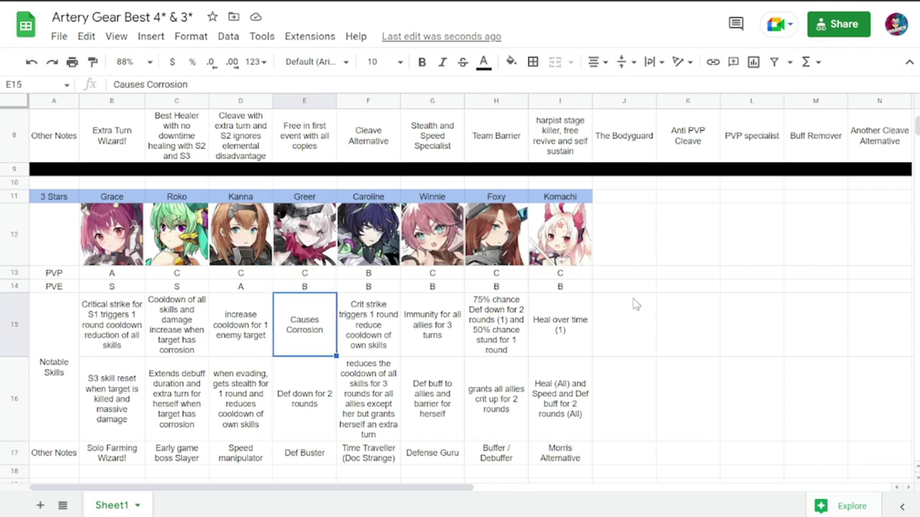
{"action": "key", "text": "Down"}
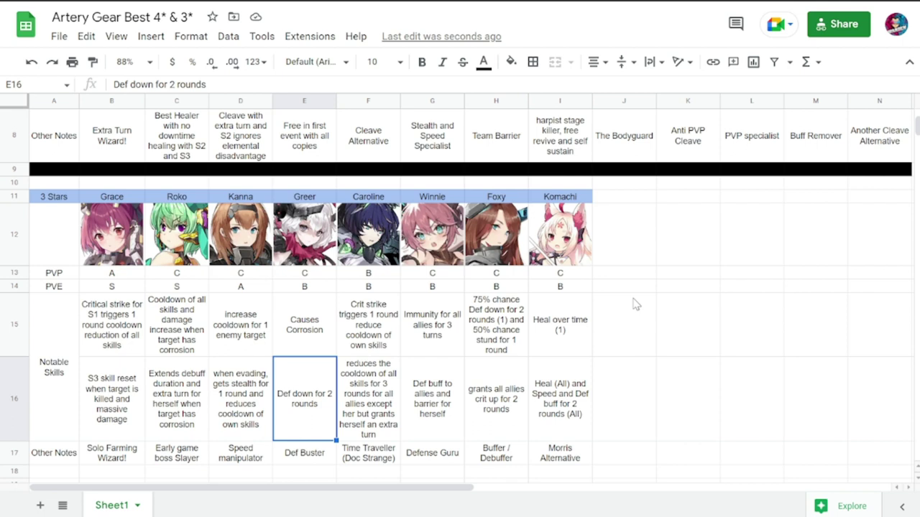
{"action": "key", "text": "Down"}
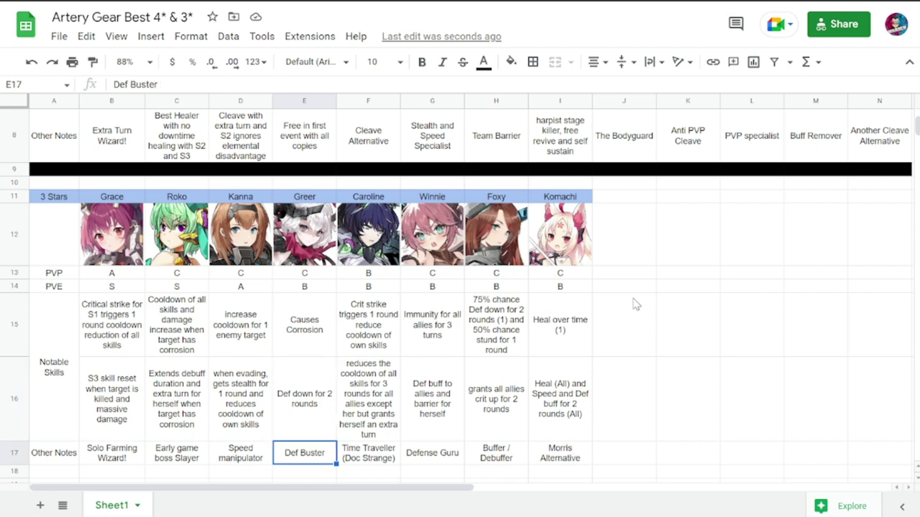
Go to Caroline's portrait in F12 and examine her PVP and PVE ratings in F13 and F14
{"action": "key", "text": "Right"}
{"action": "key", "text": "Up"}
{"action": "key", "text": "Up"}
{"action": "key", "text": "Up"}
{"action": "key", "text": "Up"}
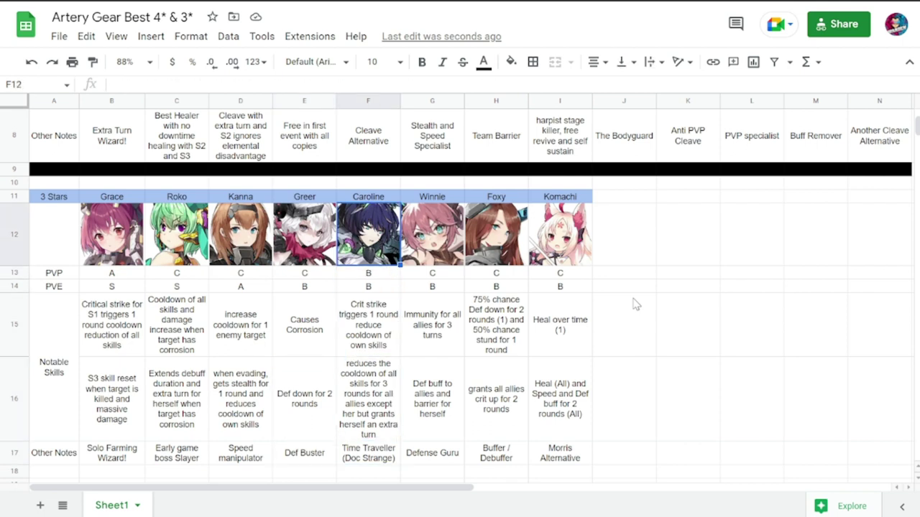
{"action": "key", "text": "Down"}
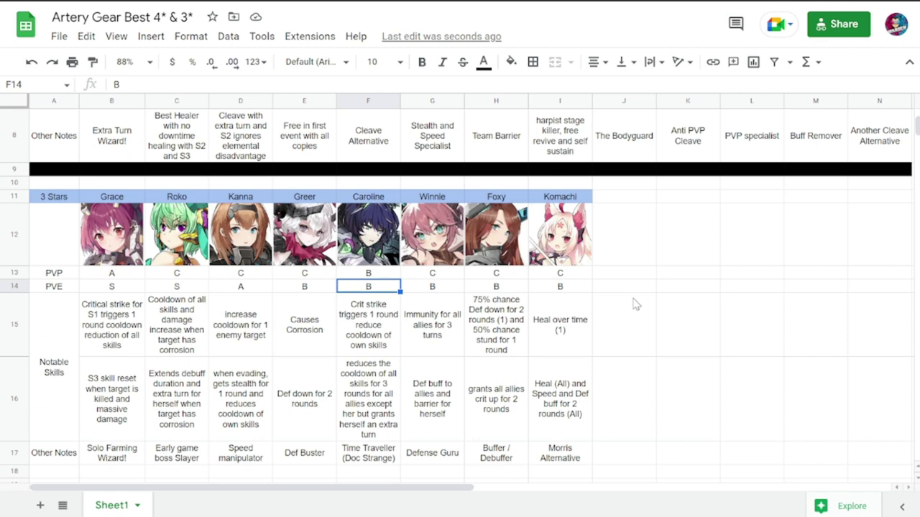
{"action": "key", "text": "Up"}
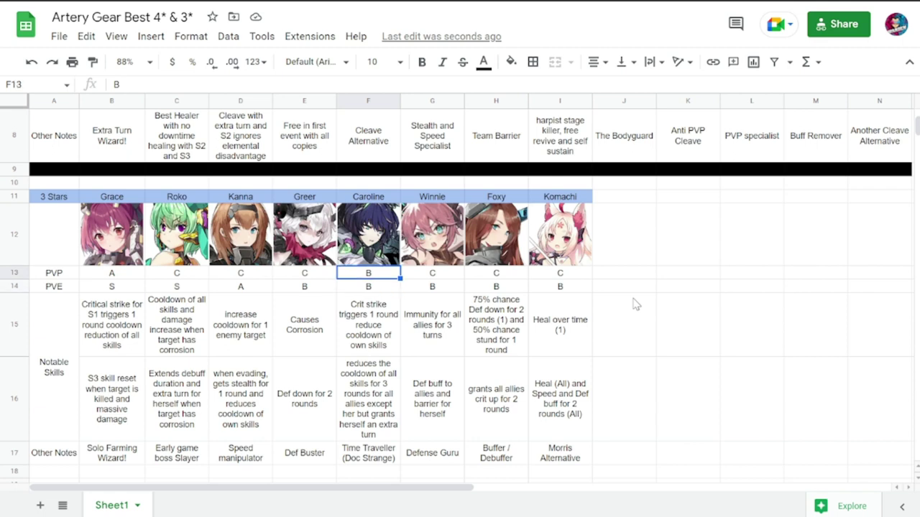
{"action": "key", "text": "Down"}
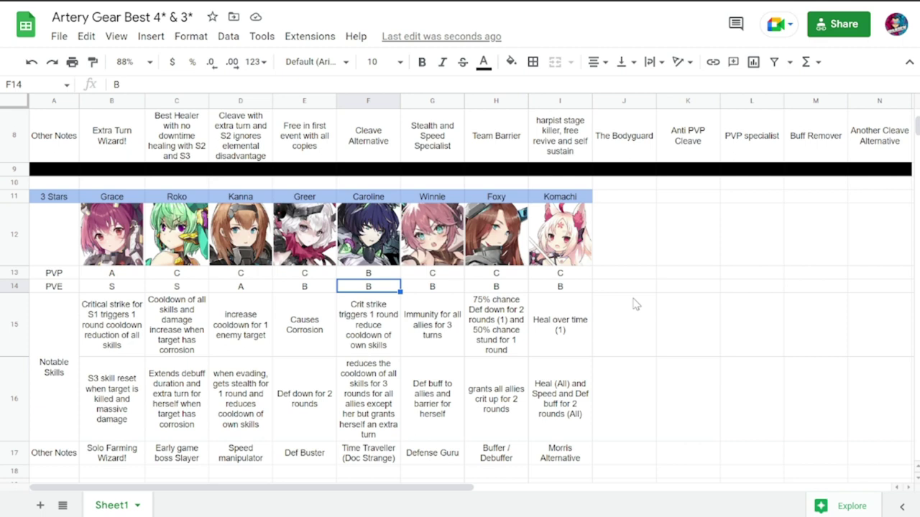
Examine Caroline's two notable skills in F15 and F16 and her Other Notes in F17
{"action": "key", "text": "Down"}
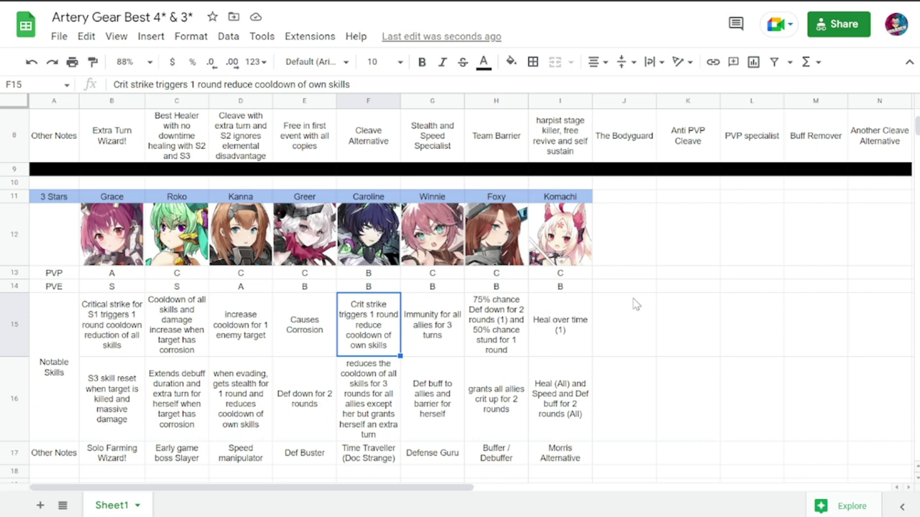
{"action": "key", "text": "Down"}
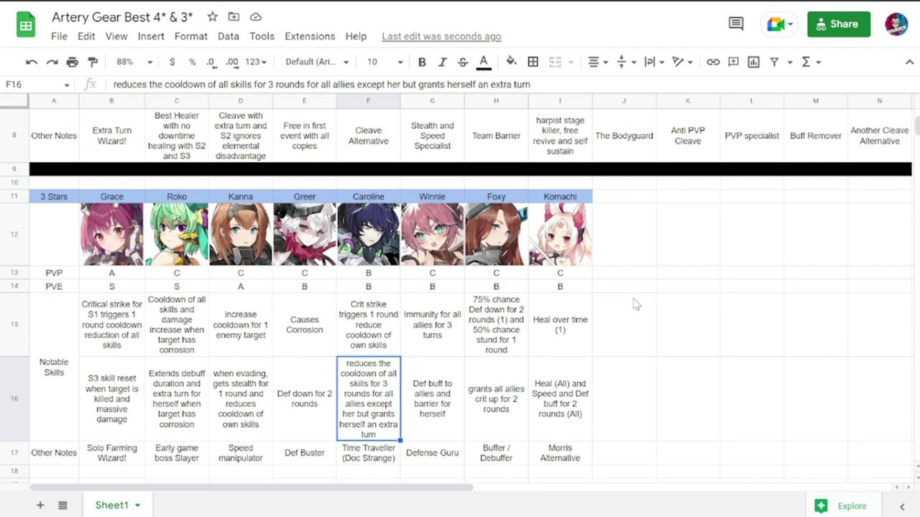
{"action": "key", "text": "Down"}
{"action": "key", "text": "Up"}
{"action": "key", "text": "Down"}
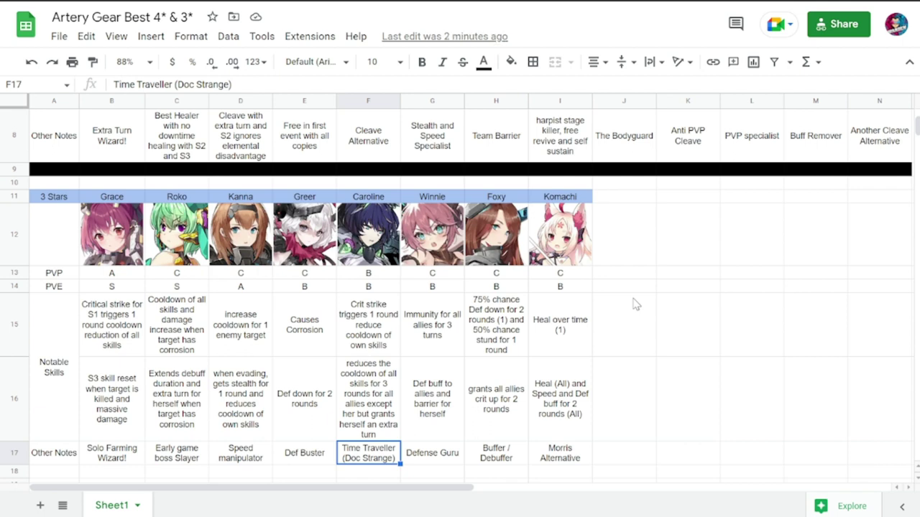
Review Winnie's entry in column G from her portrait in G12 through ratings and notable skills to Other Notes in G17
{"action": "key", "text": "Right"}
{"action": "key", "text": "Up"}
{"action": "key", "text": "Up"}
{"action": "key", "text": "Up"}
{"action": "key", "text": "Up"}
{"action": "key", "text": "Up"}
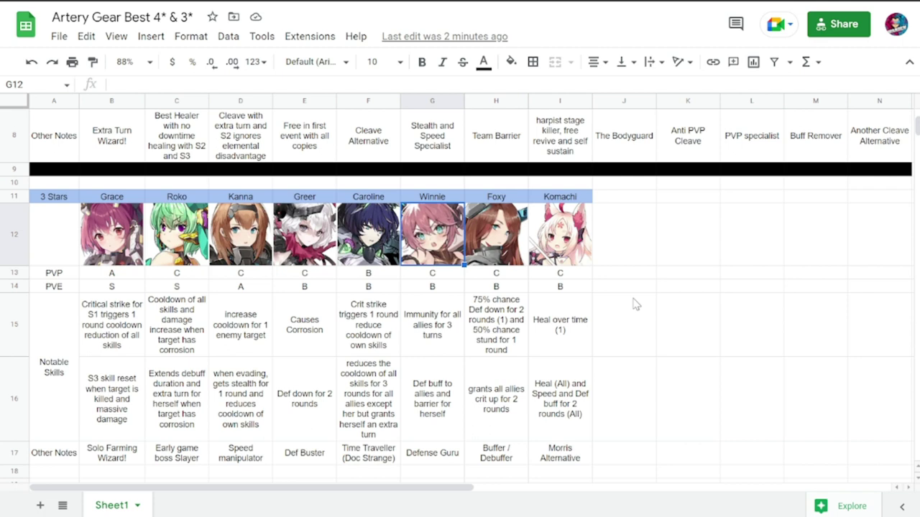
{"action": "key", "text": "Down"}
{"action": "key", "text": "Down"}
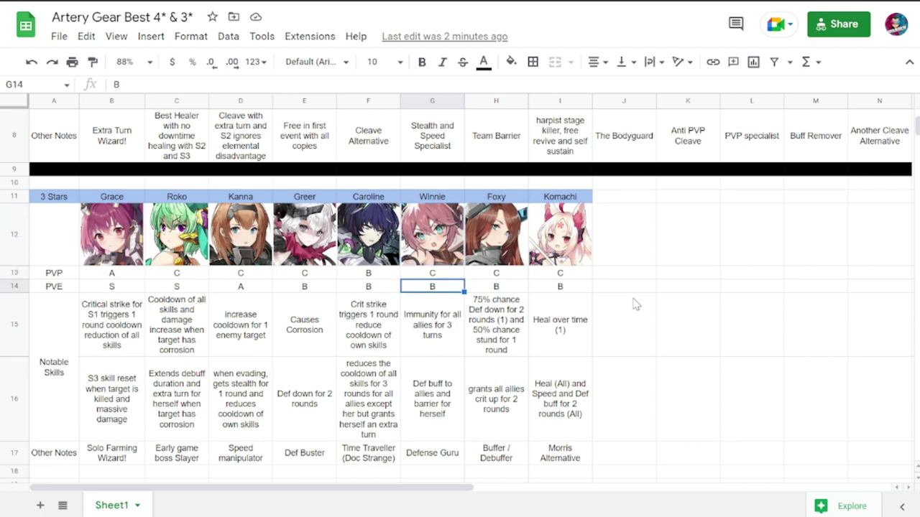
{"action": "key", "text": "Down"}
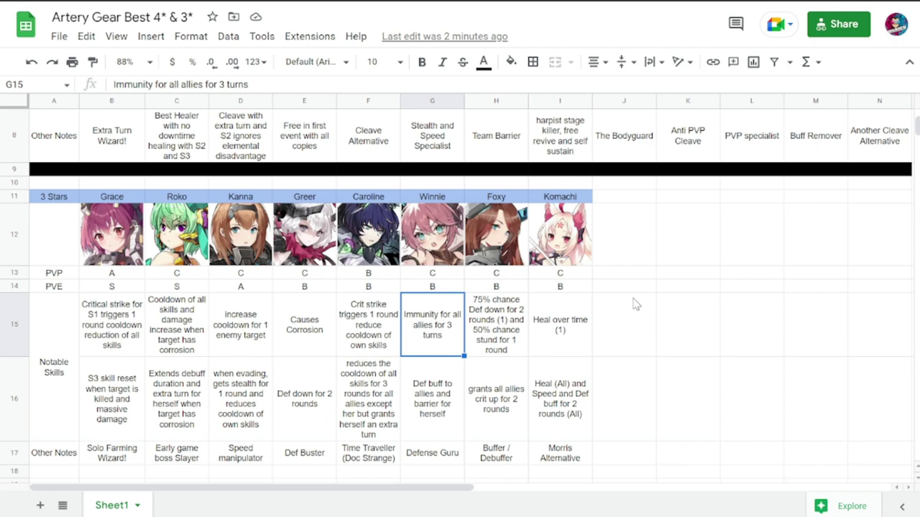
{"action": "key", "text": "Down"}
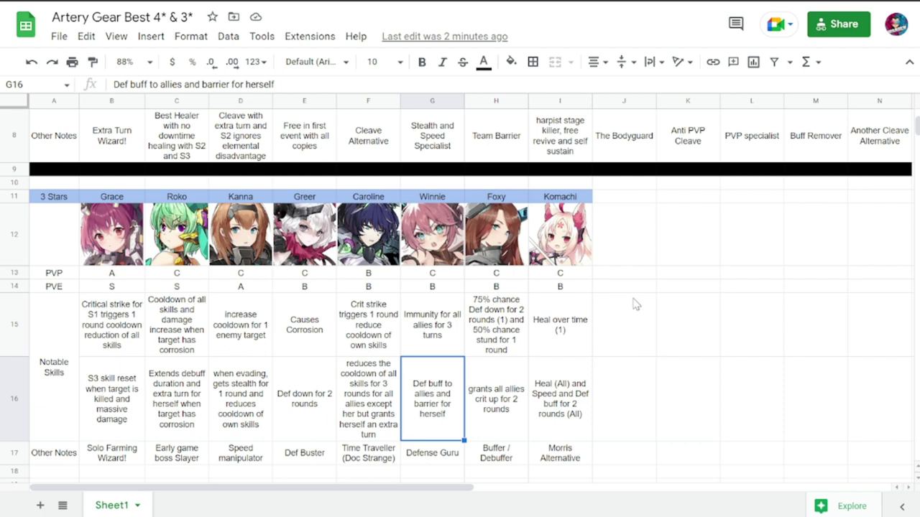
{"action": "key", "text": "Down"}
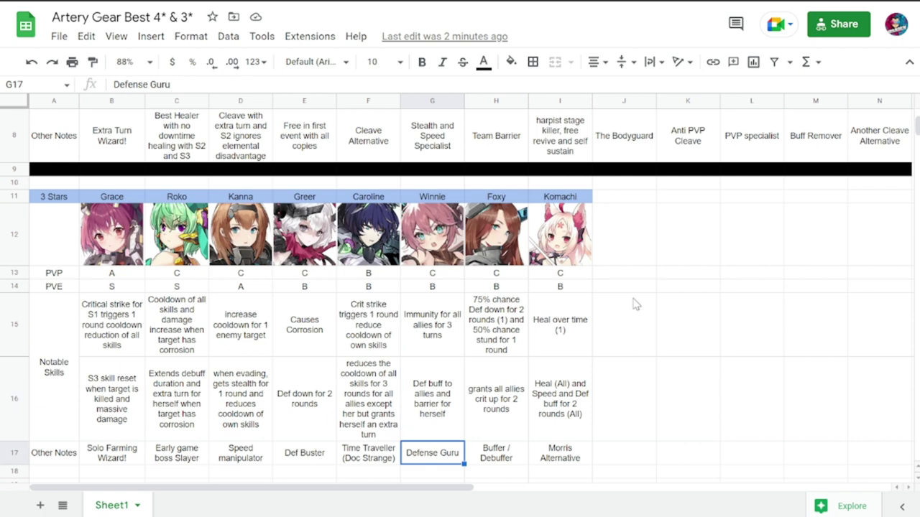
Recheck Winnie's notable skills in G15 and G16 against her Other Notes in G17
{"action": "key", "text": "Up"}
{"action": "key", "text": "Up"}
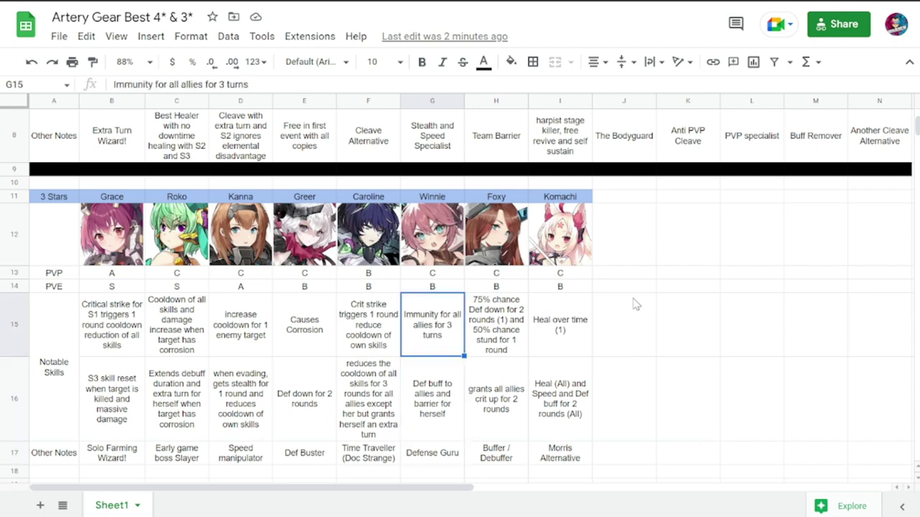
{"action": "key", "text": "Down"}
{"action": "key", "text": "Down"}
{"action": "key", "text": "Up"}
Review Foxy's entry in column H, covering her ratings in H13 and H14, notable skills and Other Notes in H17
{"action": "key", "text": "Right"}
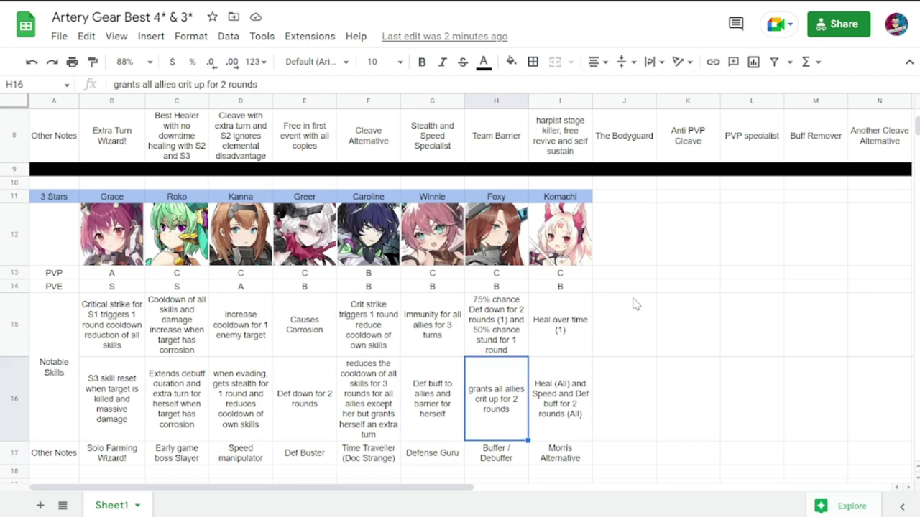
{"action": "key", "text": "Up"}
{"action": "key", "text": "Up"}
{"action": "key", "text": "Up"}
{"action": "key", "text": "Up"}
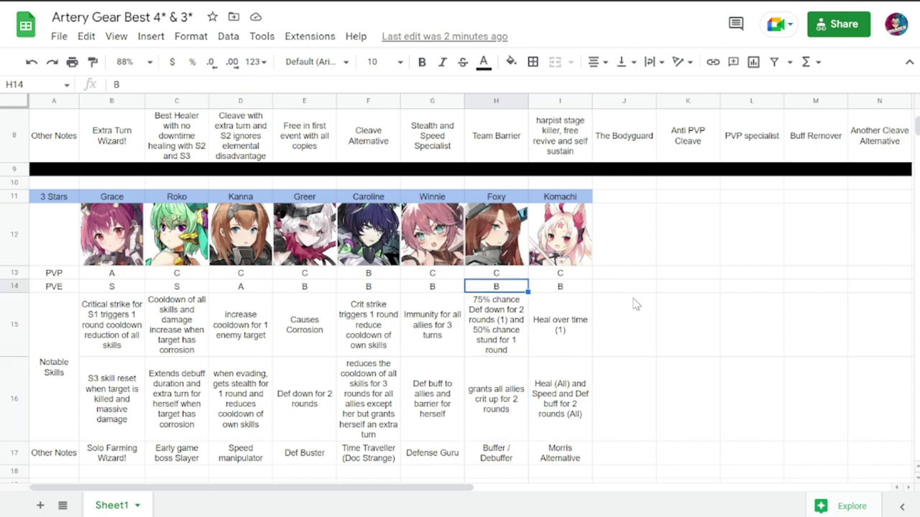
{"action": "key", "text": "Down"}
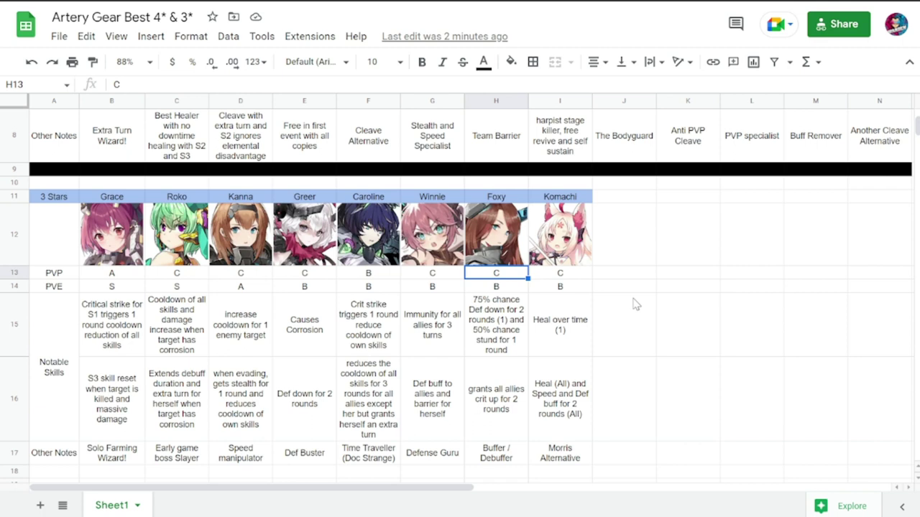
{"action": "key", "text": "Down"}
{"action": "key", "text": "Down"}
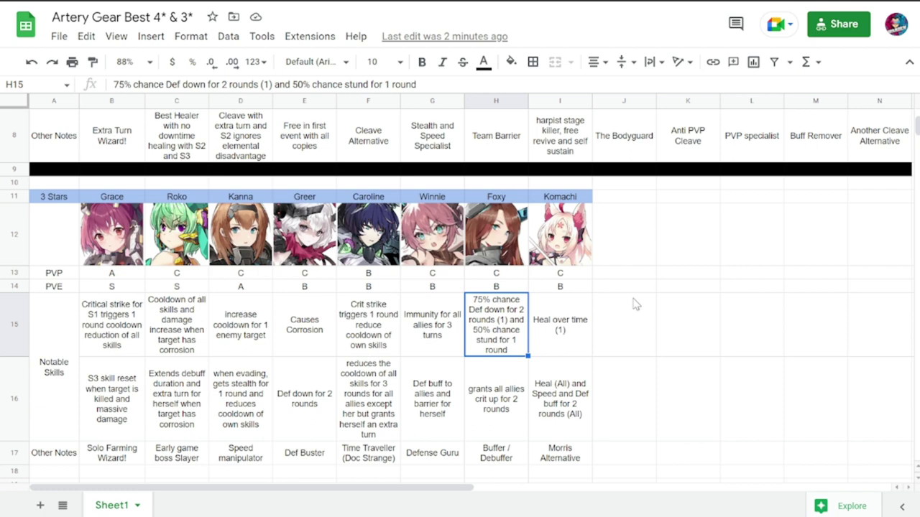
{"action": "key", "text": "Down"}
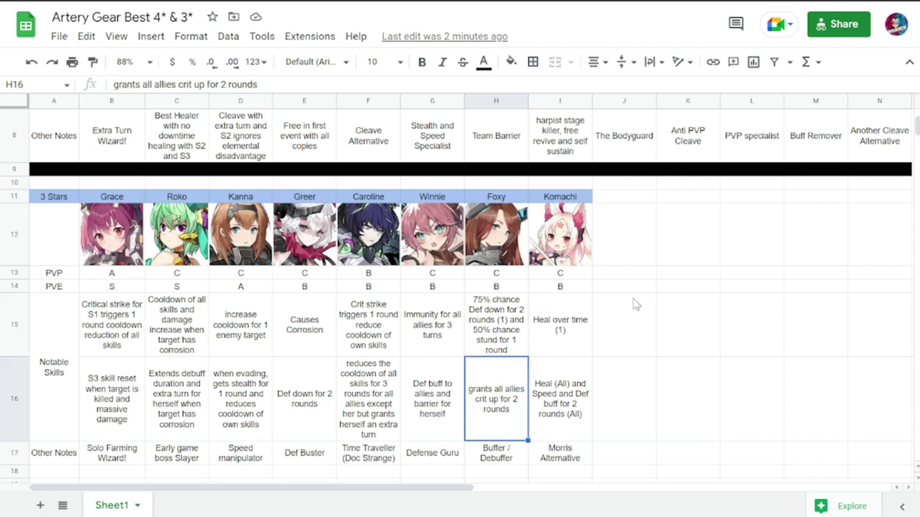
{"action": "key", "text": "Down"}
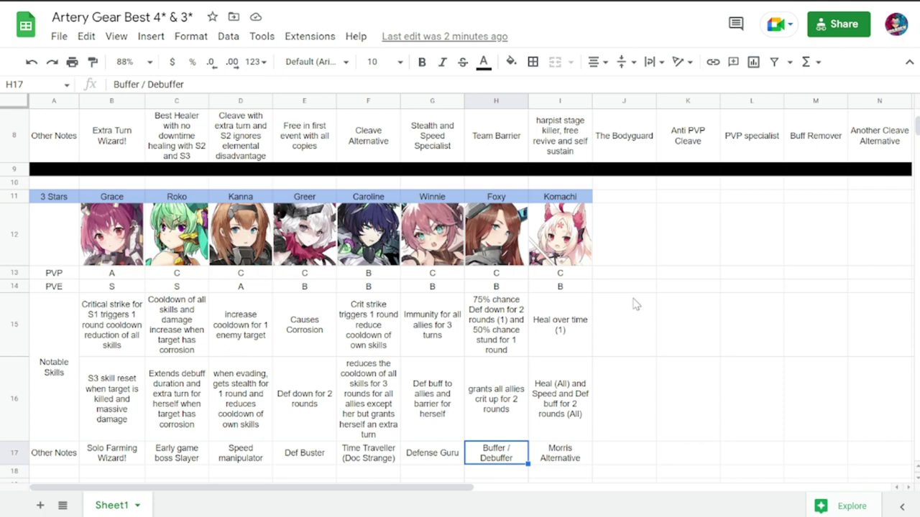
Review Komachi's entry in column I from her portrait in I12 through ratings and notable skills to Other Notes in I17
{"action": "key", "text": "Right"}
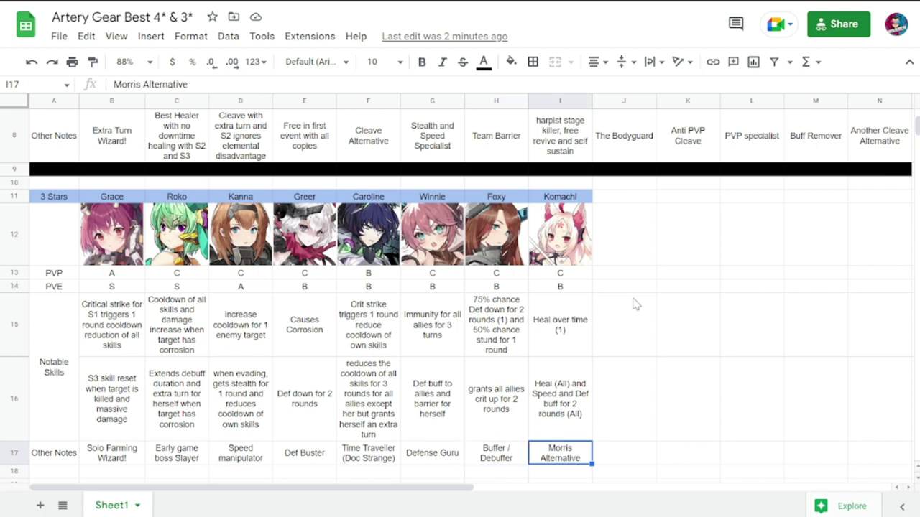
{"action": "key", "text": "Up"}
{"action": "key", "text": "Up"}
{"action": "key", "text": "Up"}
{"action": "key", "text": "Up"}
{"action": "key", "text": "Up"}
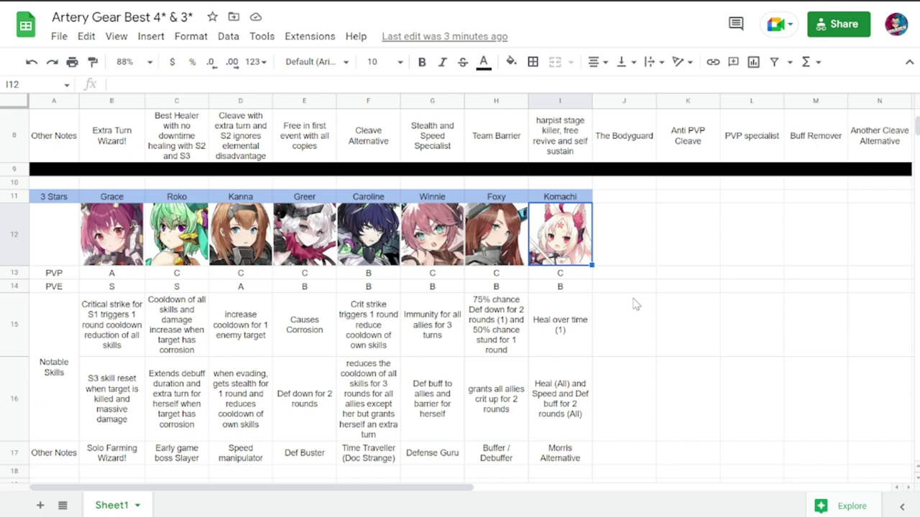
{"action": "key", "text": "Down"}
{"action": "key", "text": "Down"}
{"action": "key", "text": "Down"}
{"action": "key", "text": "Down"}
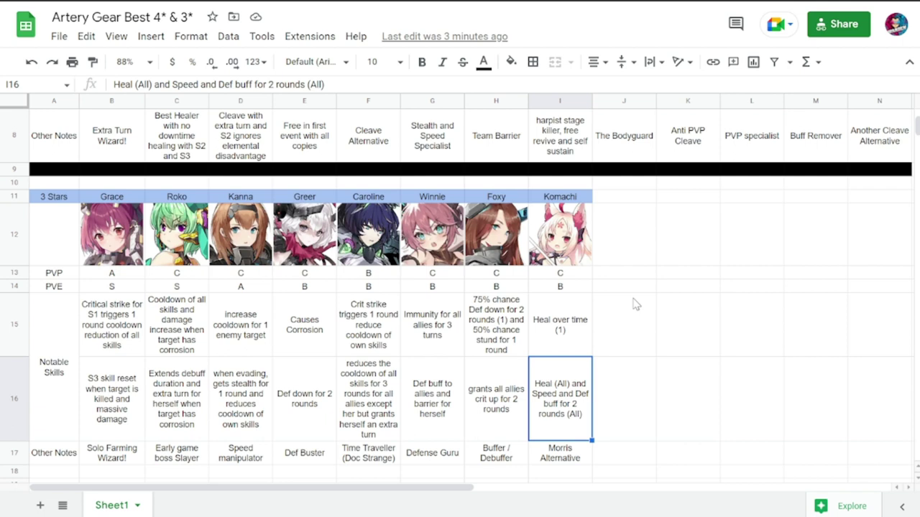
{"action": "key", "text": "Down"}
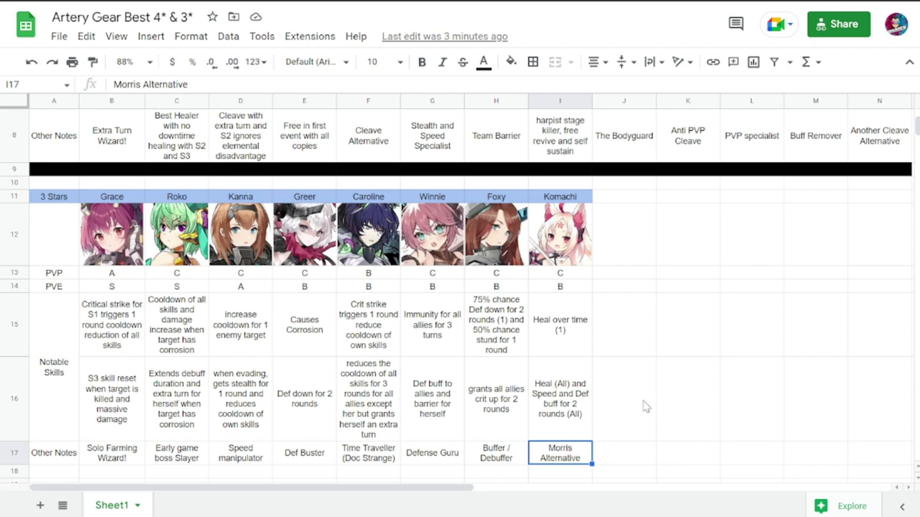
Look over the complete 4 Stars and 3 Stars tables once more, ending at the 4 Stars table
{"action": "scroll", "coordinate": [649, 402], "scroll_direction": "up", "scroll_amount": 5}
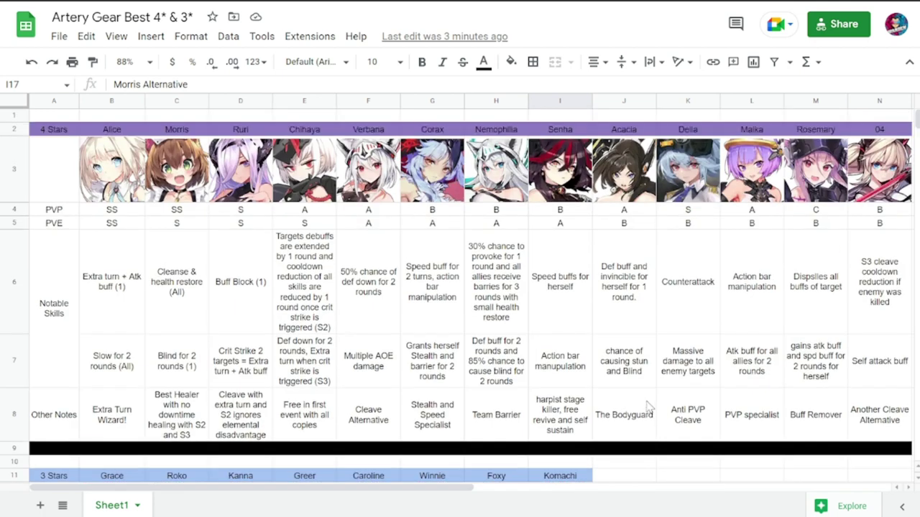
{"action": "scroll", "coordinate": [647, 406], "scroll_direction": "down", "scroll_amount": 2}
{"action": "scroll", "coordinate": [647, 403], "scroll_direction": "down", "scroll_amount": 2}
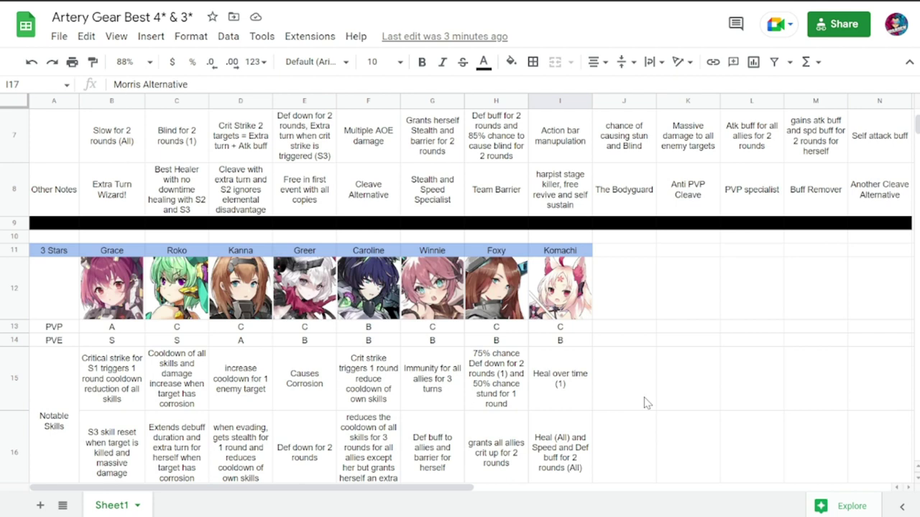
{"action": "scroll", "coordinate": [646, 403], "scroll_direction": "down", "scroll_amount": 1}
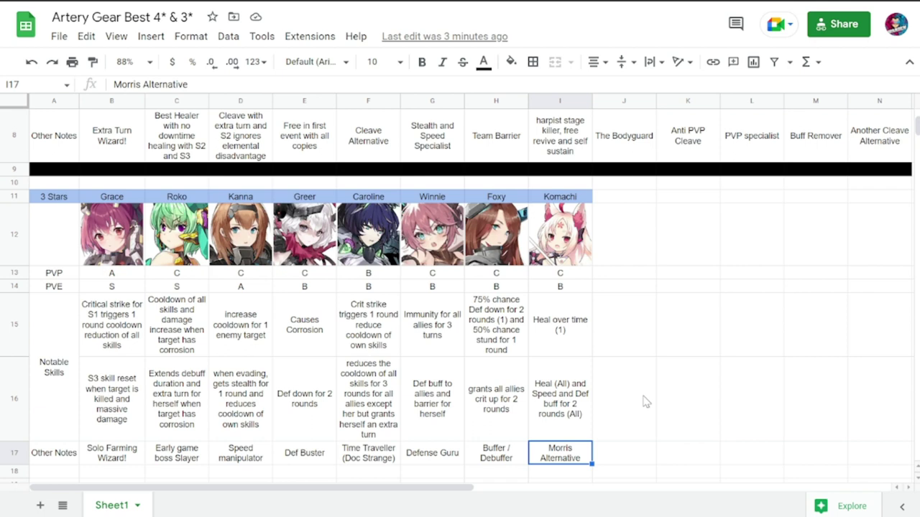
{"action": "scroll", "coordinate": [643, 401], "scroll_direction": "up", "scroll_amount": 5}
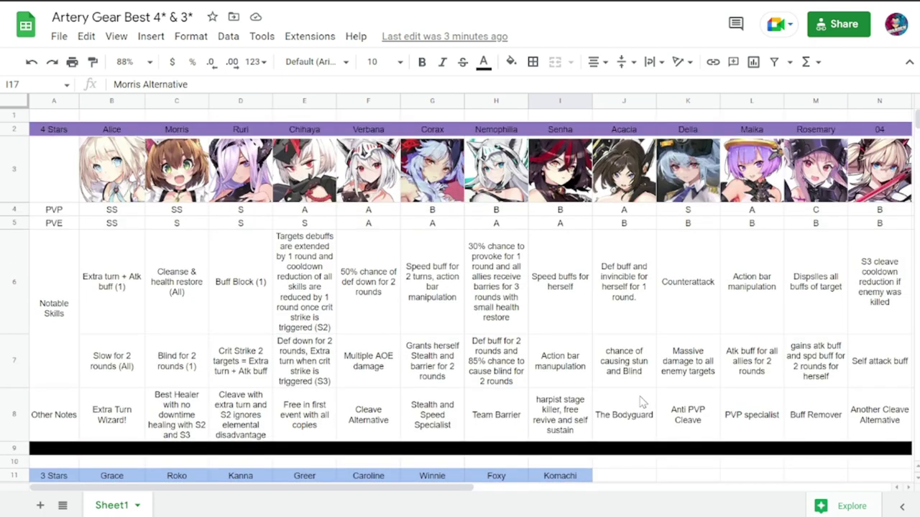